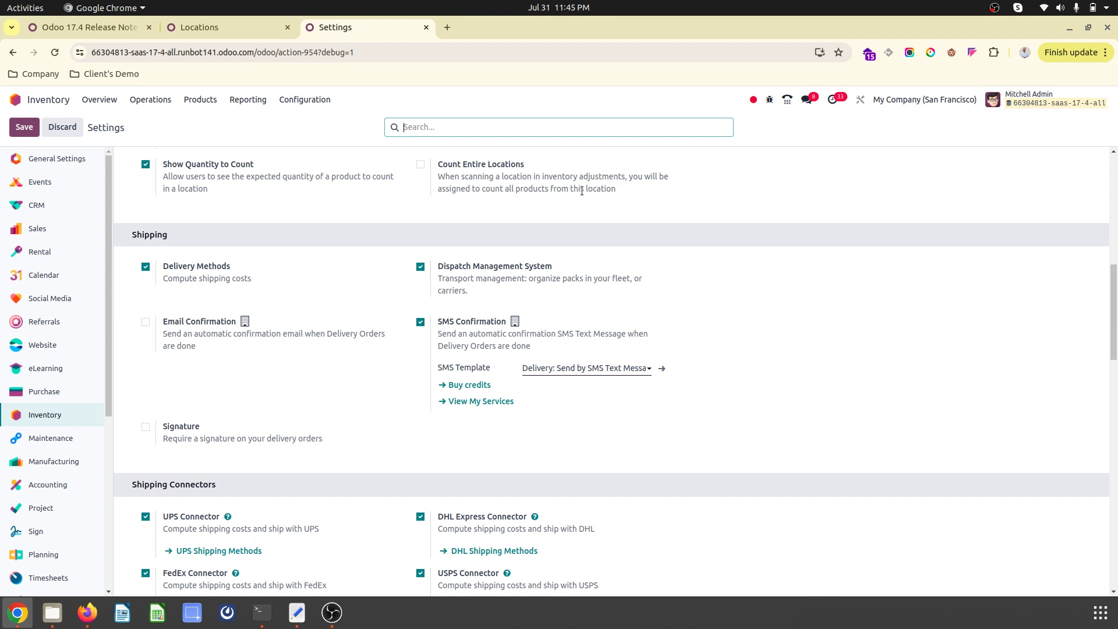
# - Toggle the Dispatch Management System setting off and on, discarding the unsaved changes
pyautogui.click(162, 51)
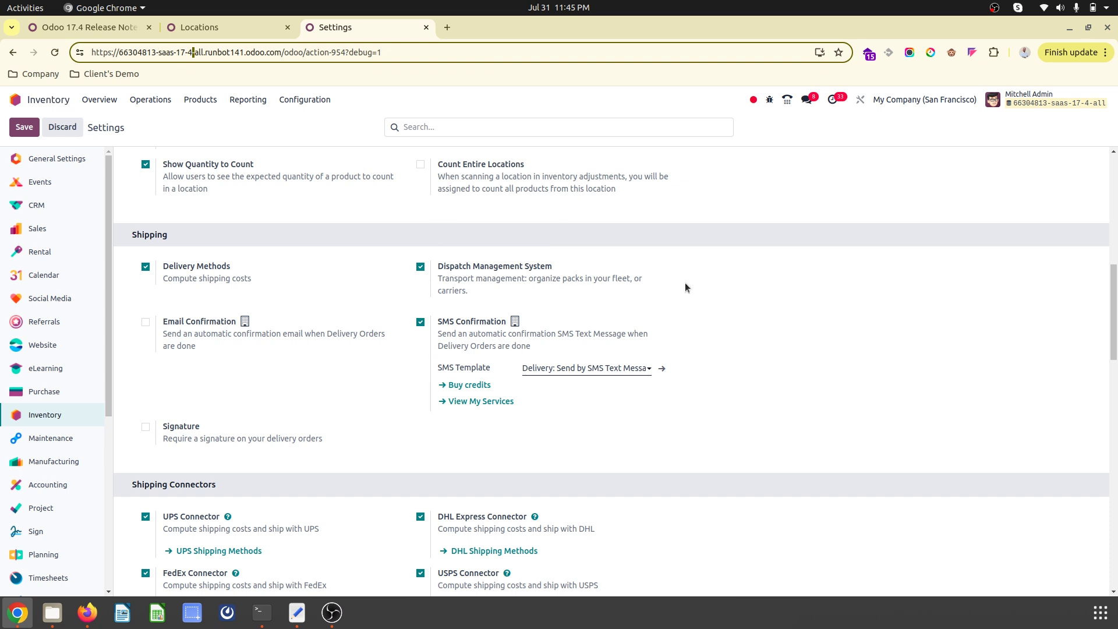
pyautogui.doubleClick(455, 268)
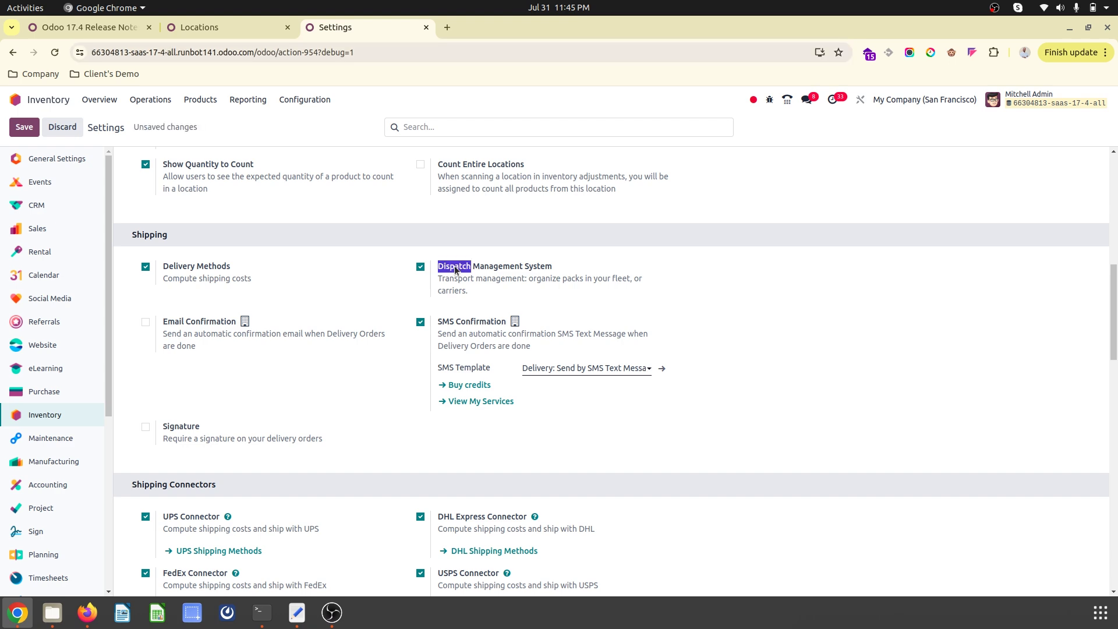
pyautogui.click(564, 277)
pyautogui.click(538, 279)
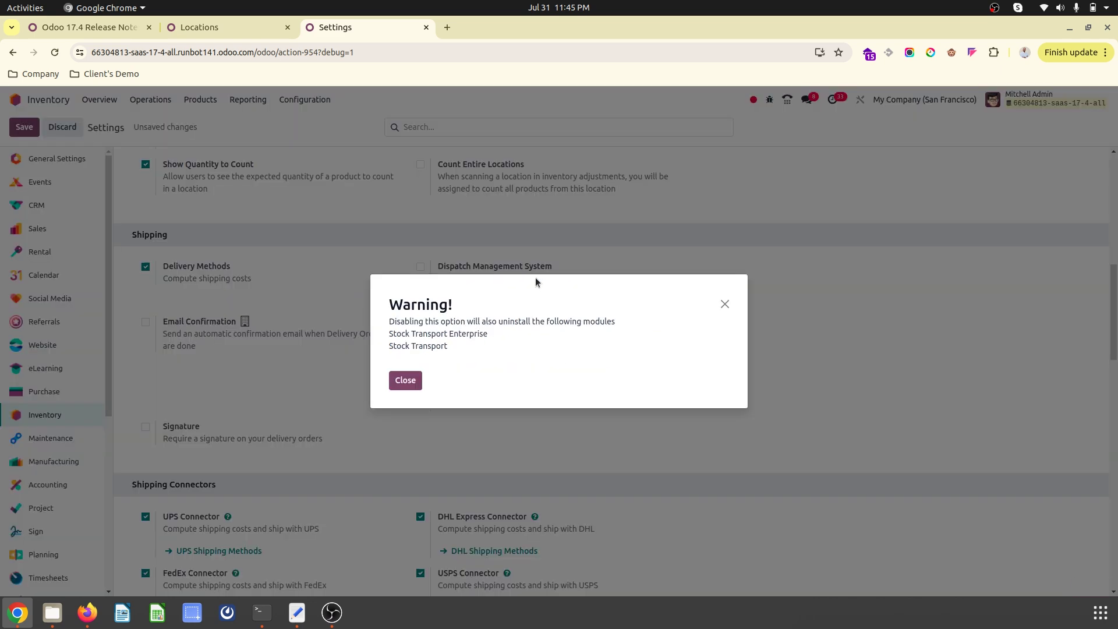
pyautogui.click(404, 381)
pyautogui.click(420, 267)
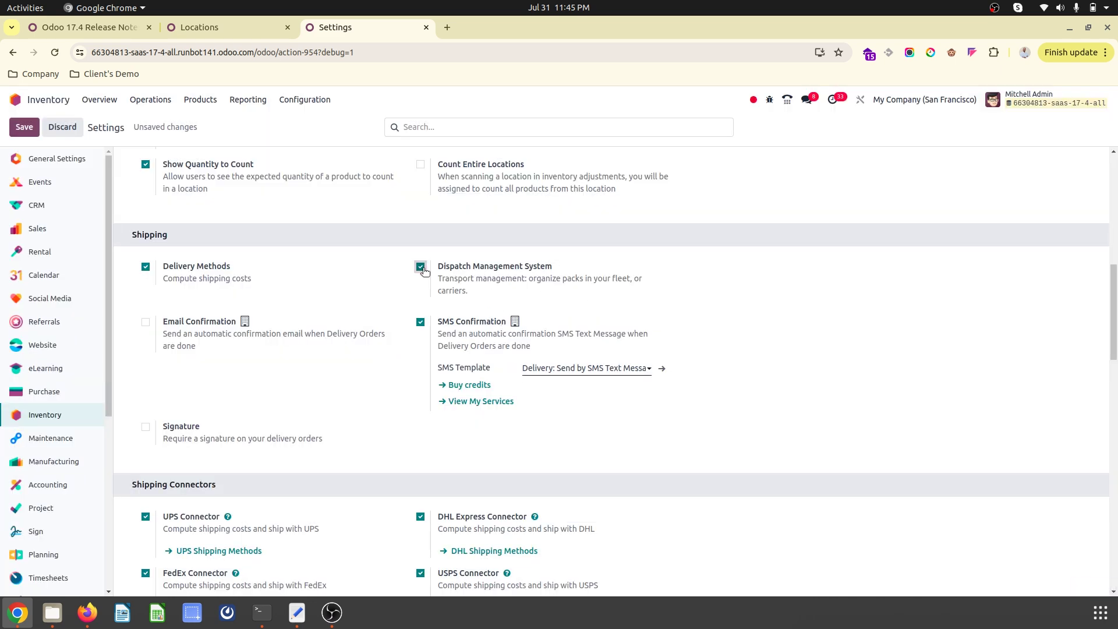
pyautogui.click(62, 127)
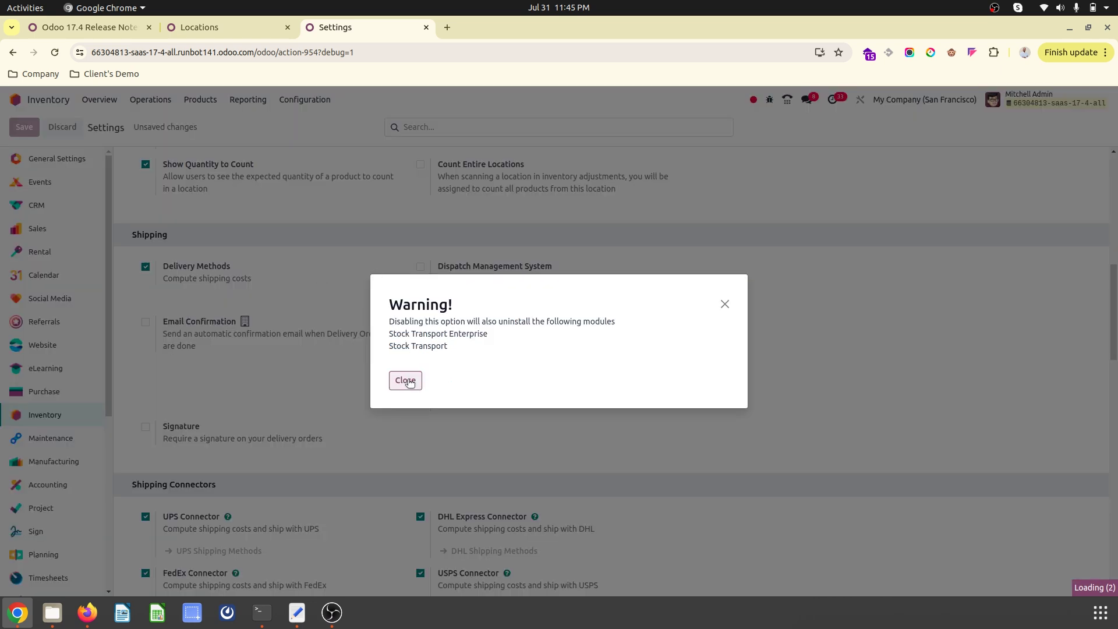
pyautogui.click(409, 379)
pyautogui.click(420, 267)
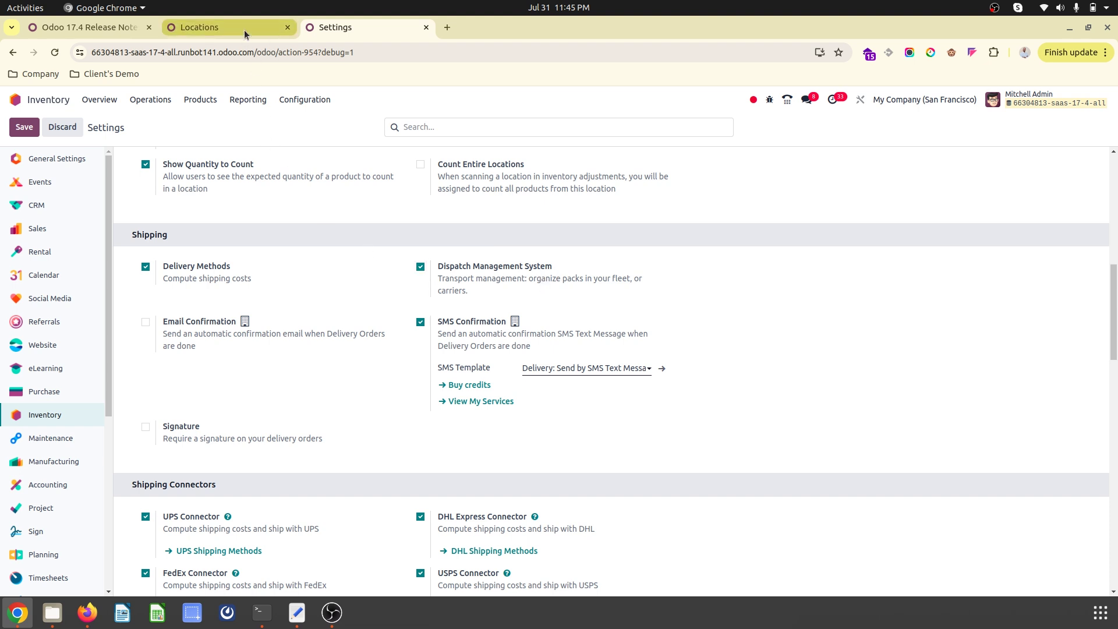
# - Open the Volvo/FM ODO-1347 vehicle record in the Fleet app
pyautogui.click(46, 95)
pyautogui.write('Fleet')
pyautogui.press('Return')
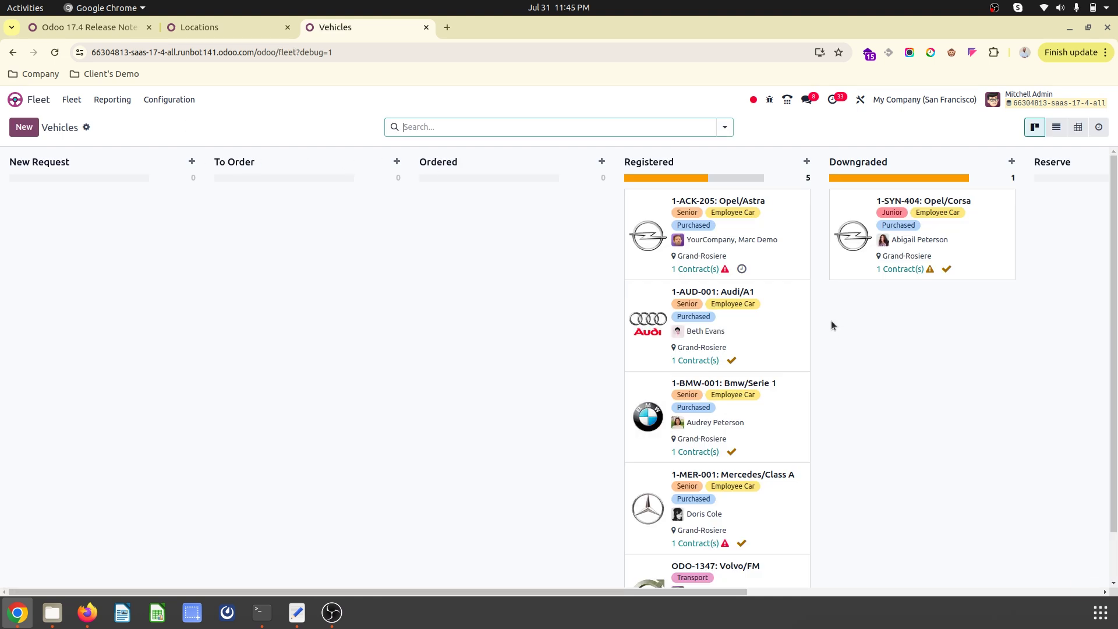
pyautogui.scroll(-2, 816, 385)
pyautogui.click(707, 506)
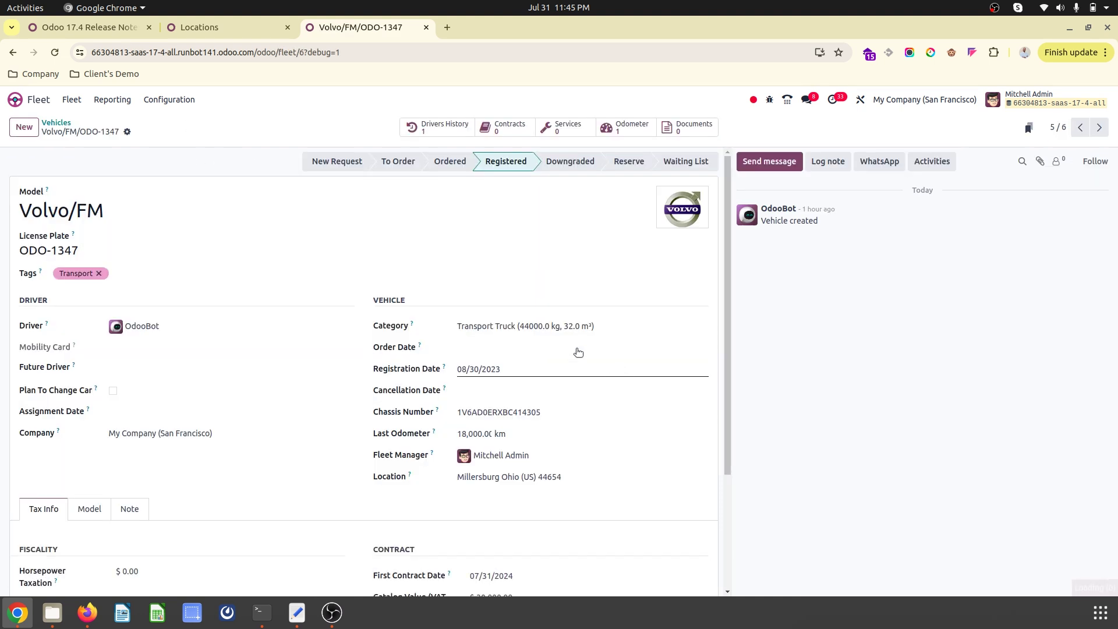
# - Review its Transport Truck category (44,000 kg payload, 32 m³), then return to the vehicle
pyautogui.click(463, 325)
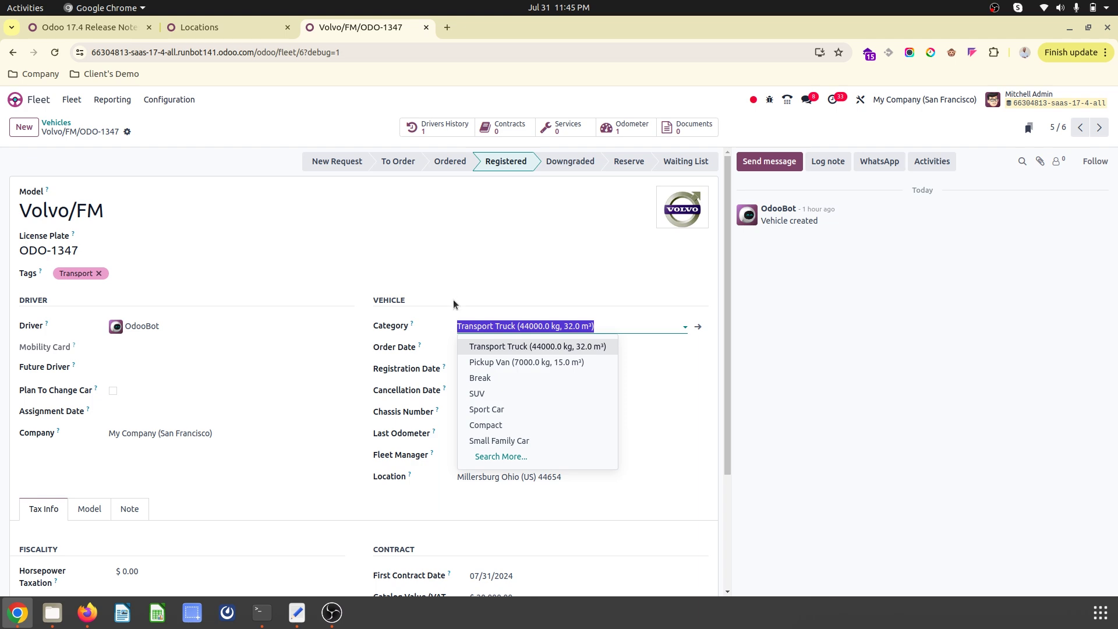
pyautogui.click(453, 300)
pyautogui.click(632, 332)
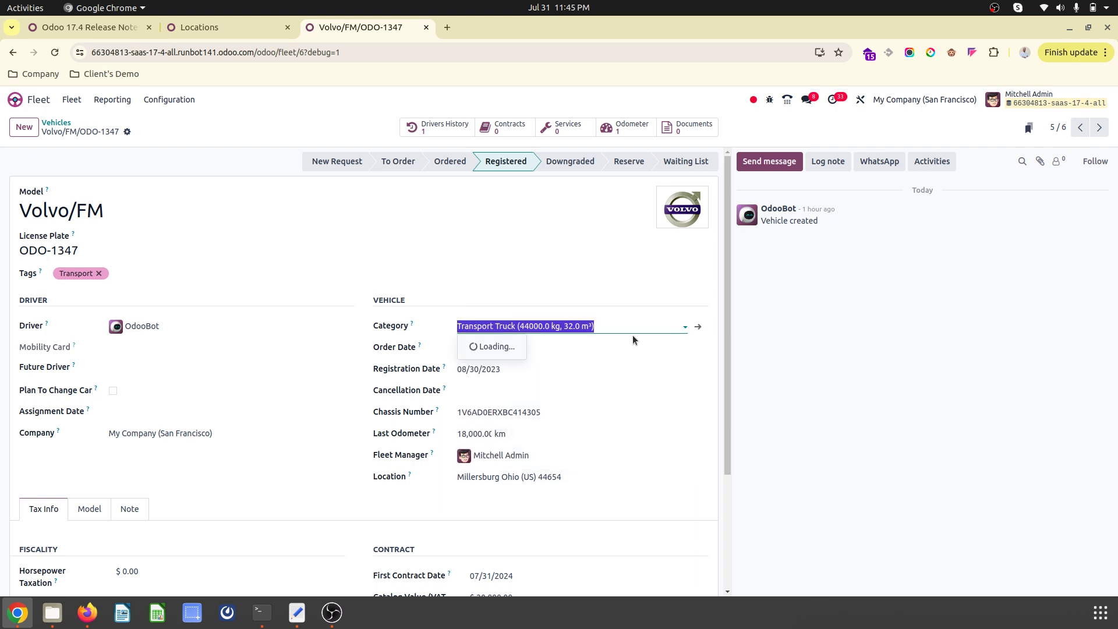
pyautogui.click(698, 327)
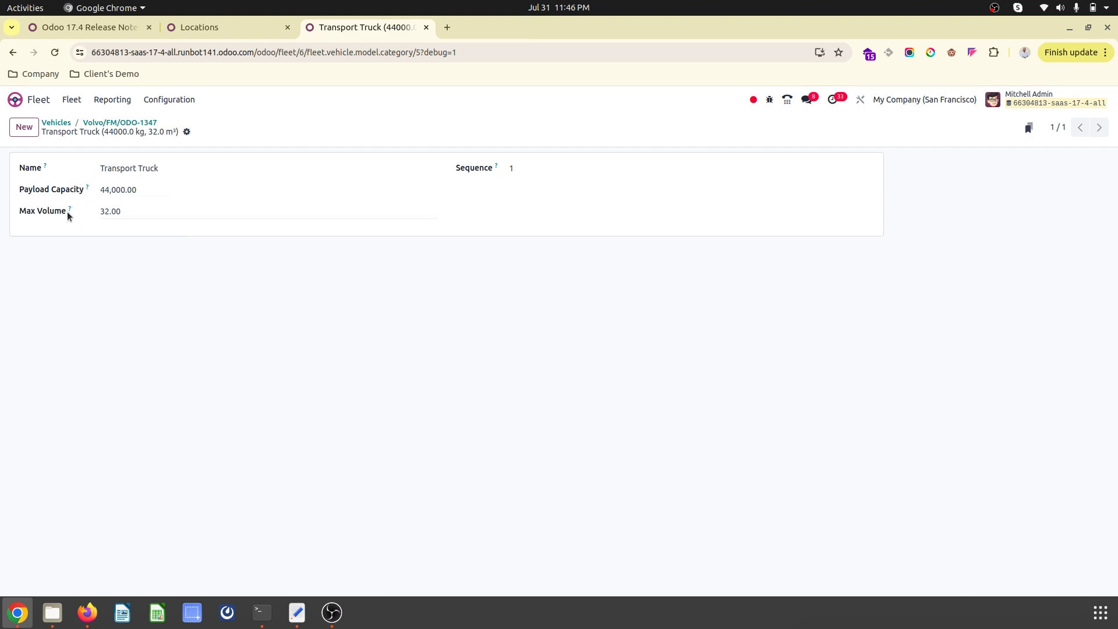
pyautogui.click(117, 124)
pyautogui.click(484, 347)
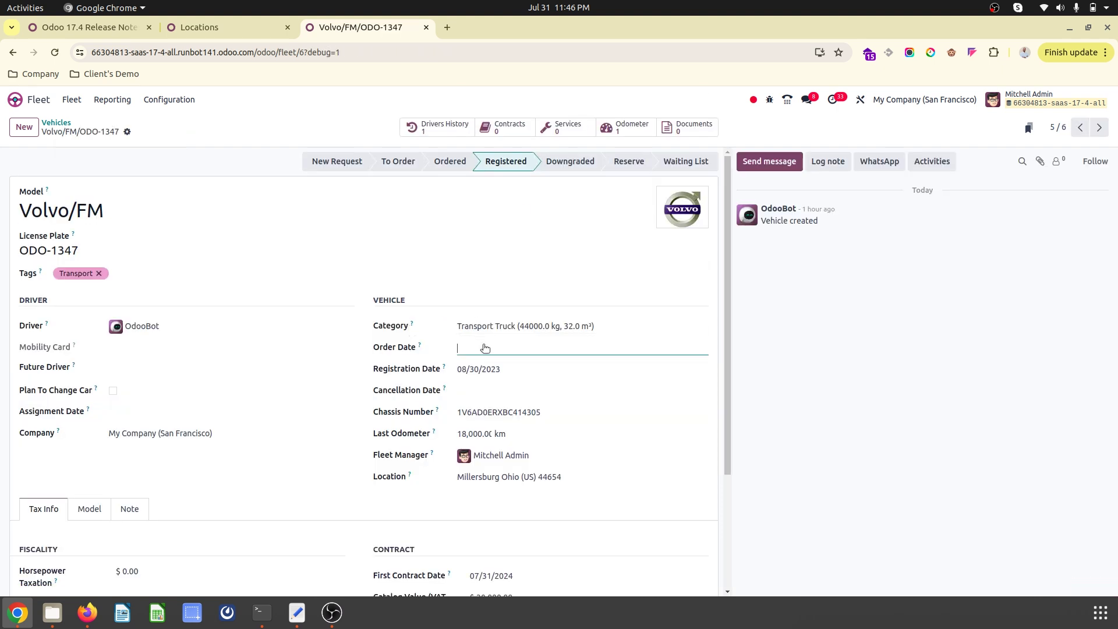
pyautogui.click(359, 277)
# - Go to the Inventory app's Deliveries list
pyautogui.click(31, 104)
pyautogui.click(29, 103)
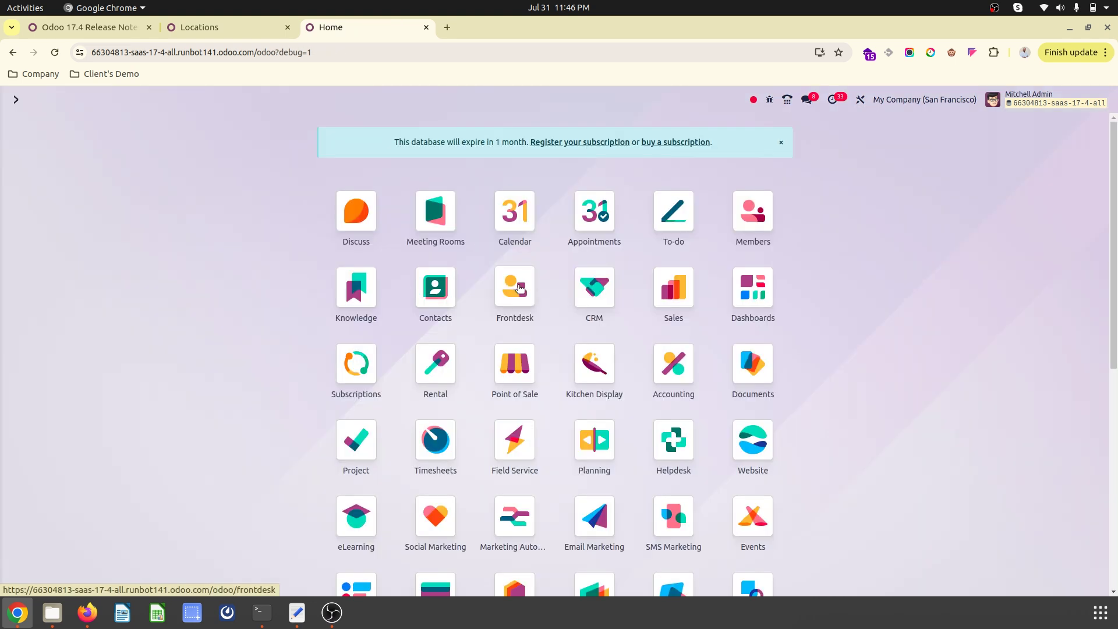
pyautogui.write('invent')
pyautogui.press('Return')
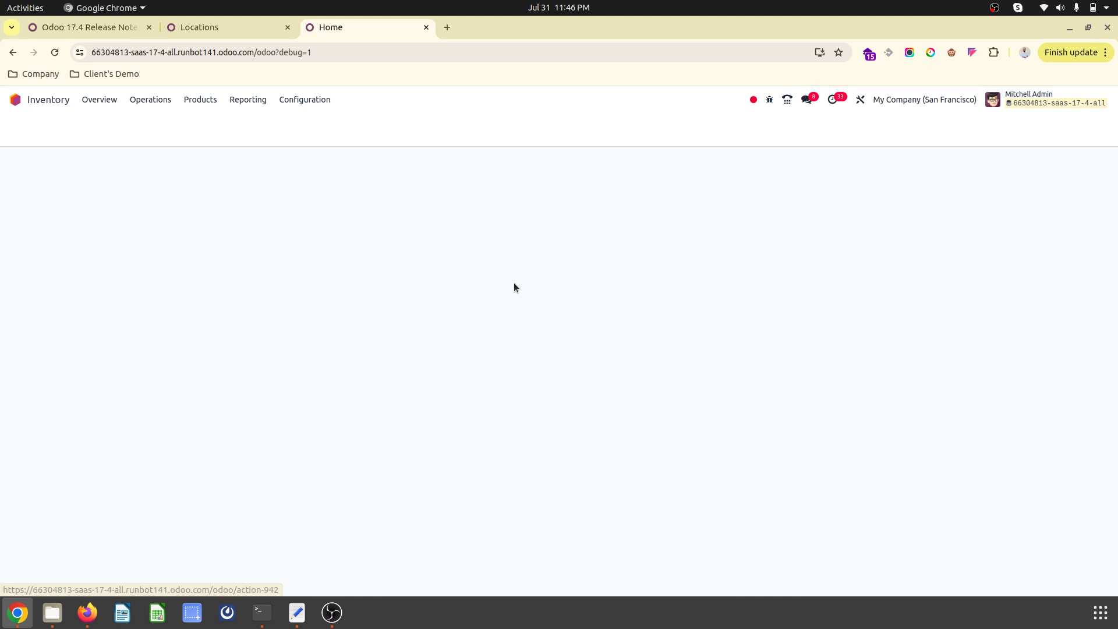
pyautogui.click(291, 100)
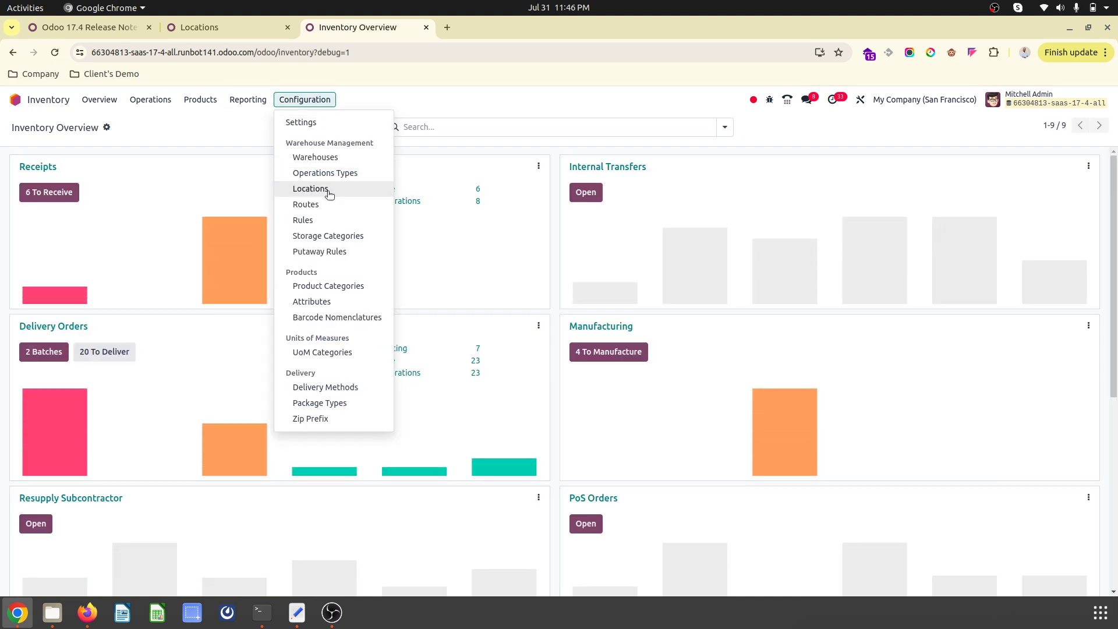
pyautogui.click(162, 102)
pyautogui.click(161, 154)
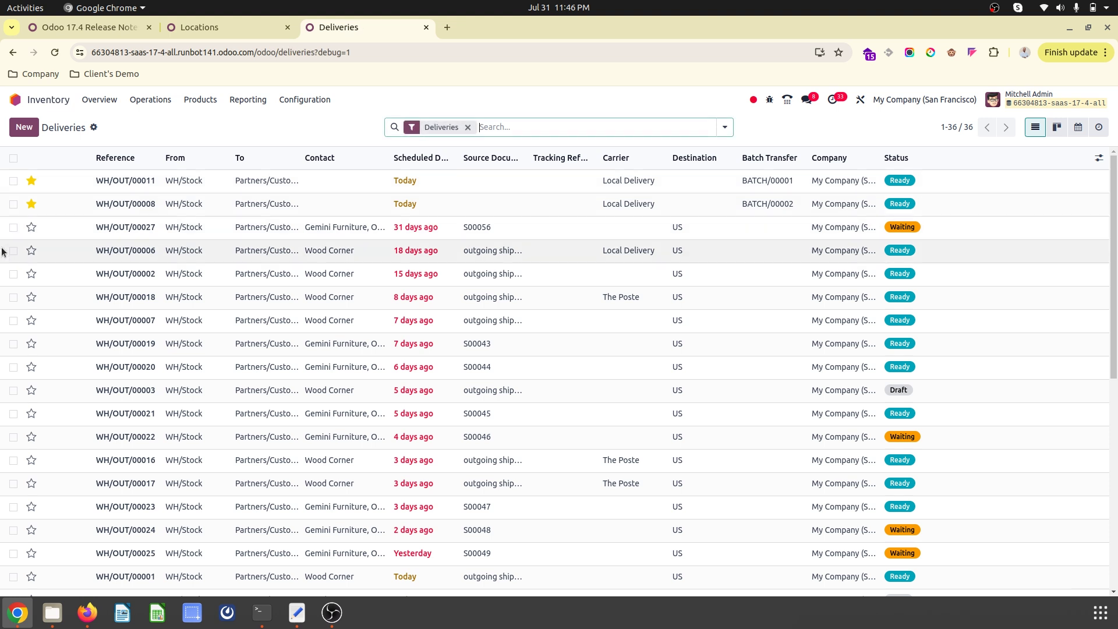
# - Add deliveries WH/OUT/00006 and WH/OUT/00002 to existing batch BATCH/00002
pyautogui.click(14, 250)
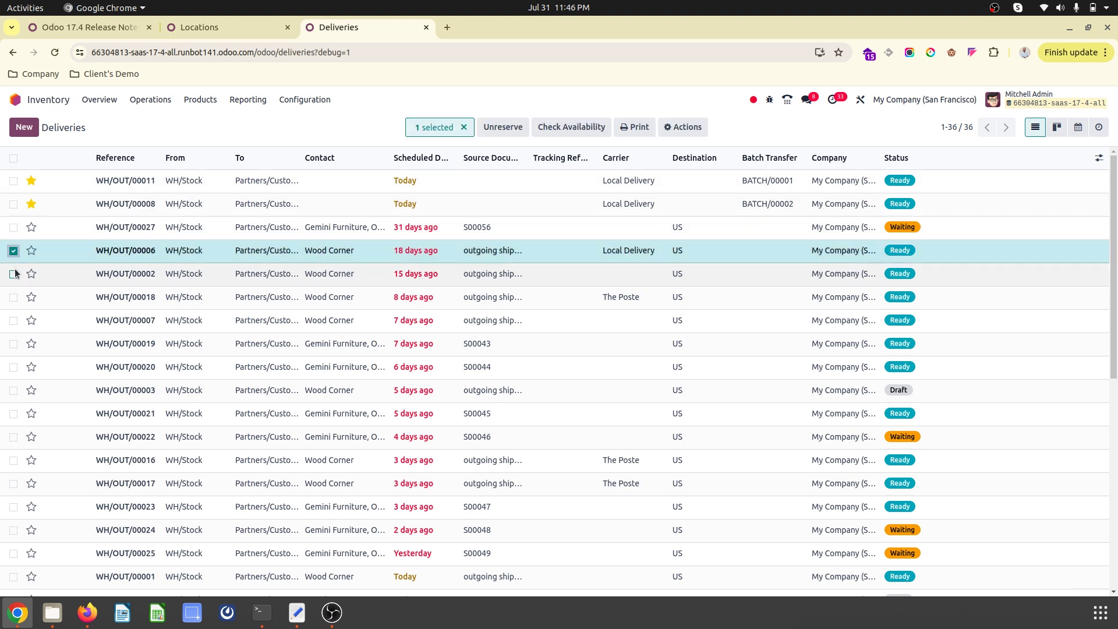
pyautogui.click(14, 274)
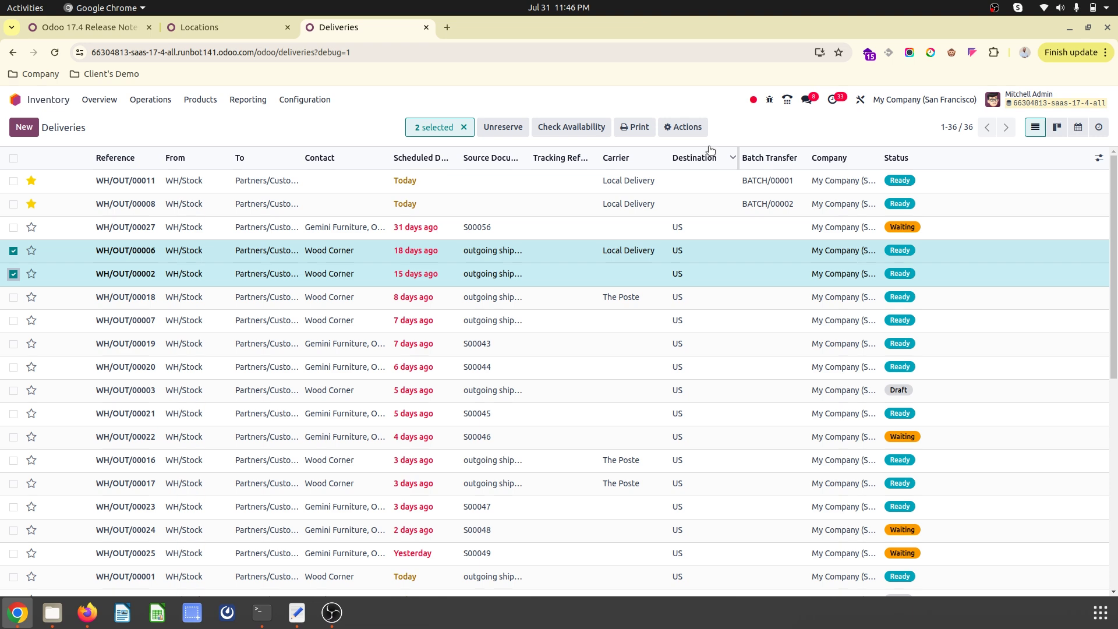
pyautogui.click(693, 131)
pyautogui.click(694, 241)
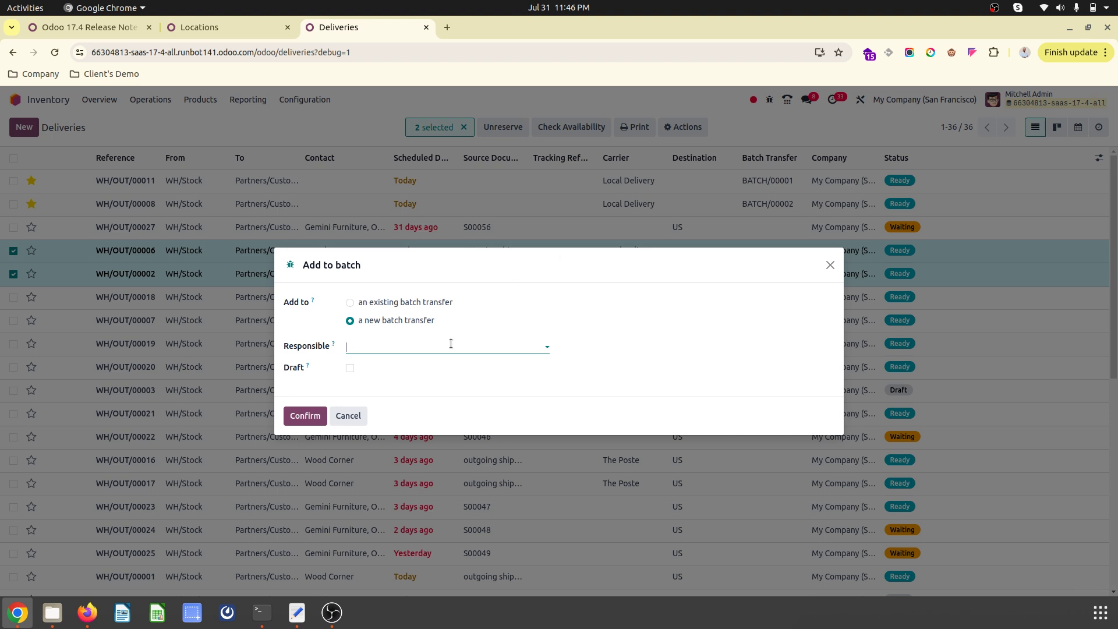
pyautogui.click(444, 348)
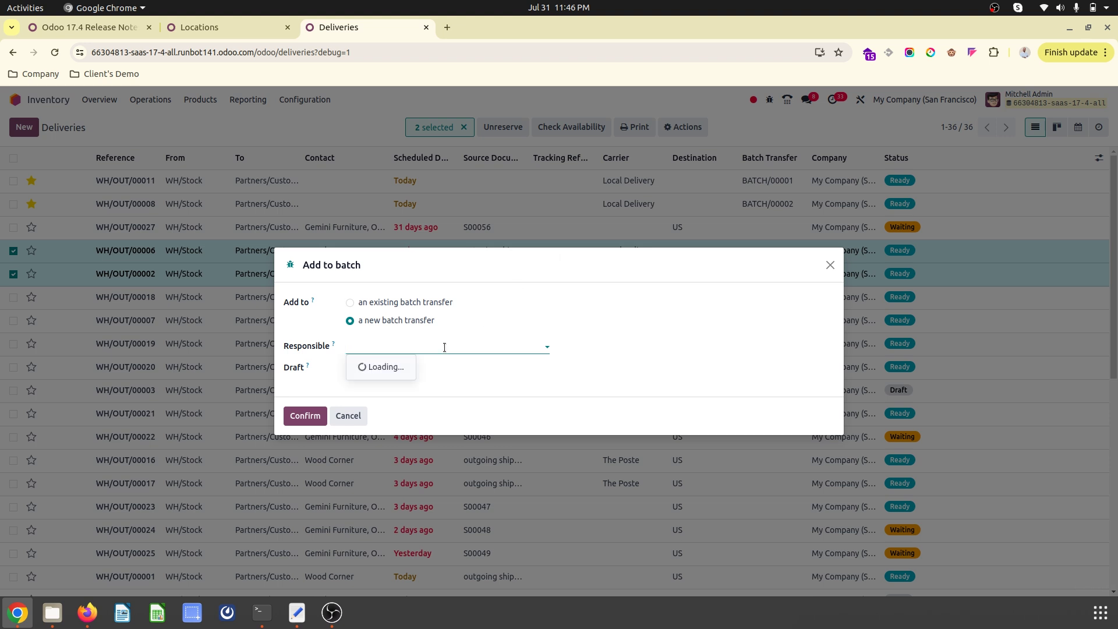
pyautogui.click(411, 348)
pyautogui.click(383, 308)
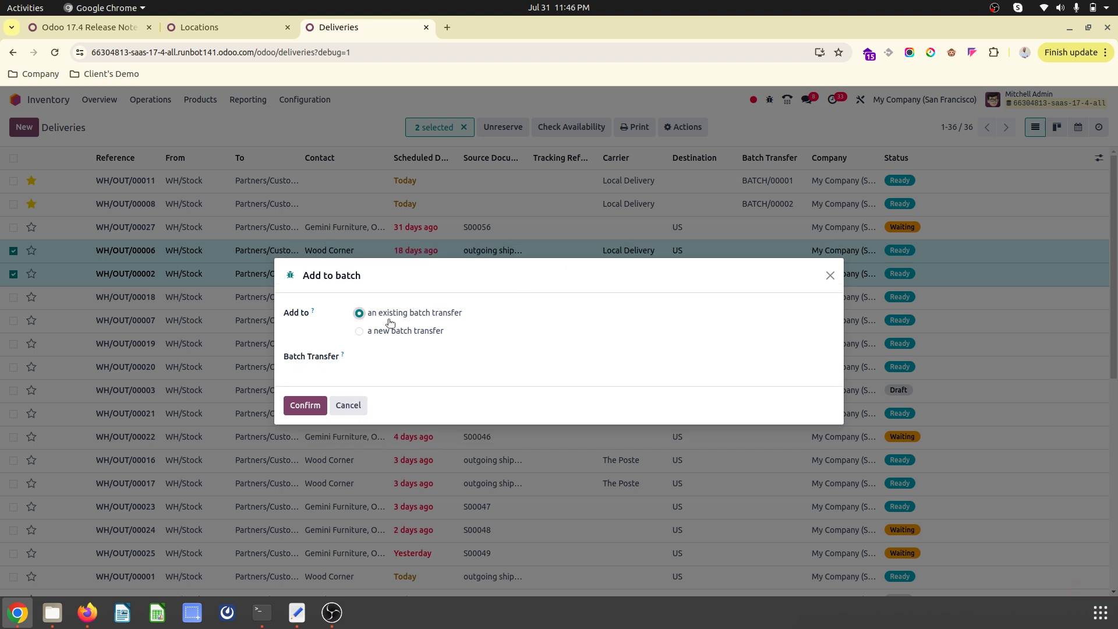
pyautogui.click(396, 357)
pyautogui.click(396, 377)
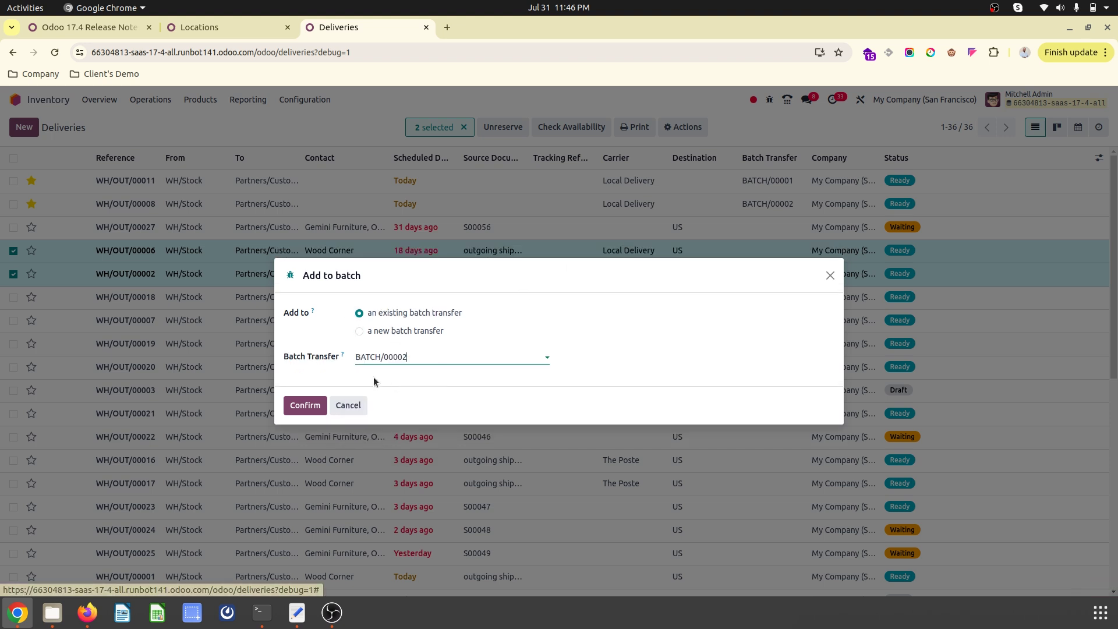
pyautogui.click(305, 405)
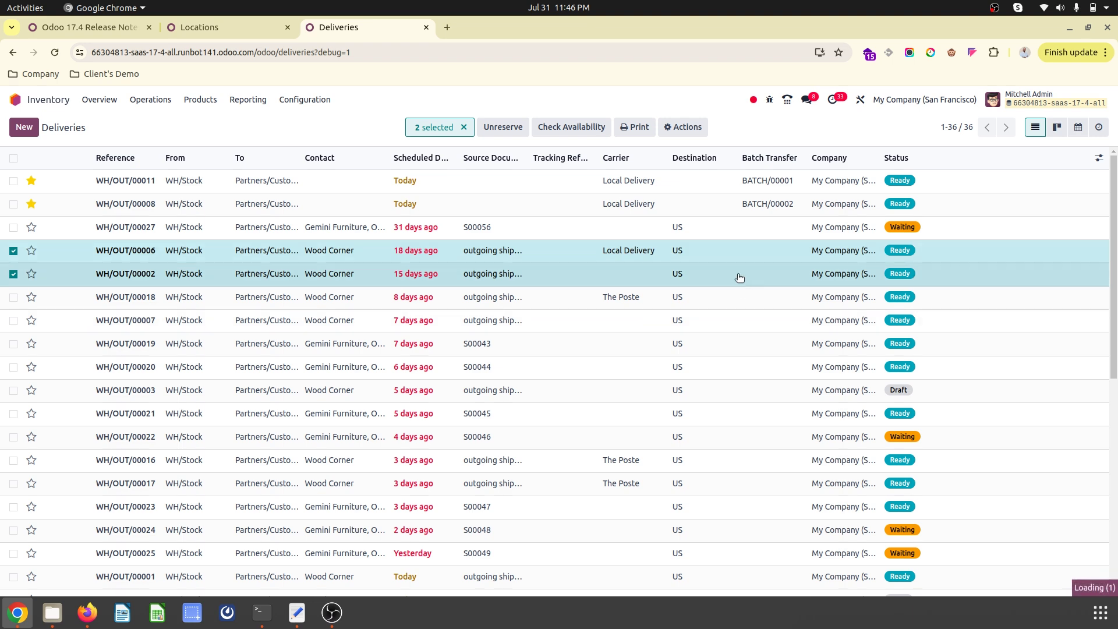
pyautogui.click(763, 273)
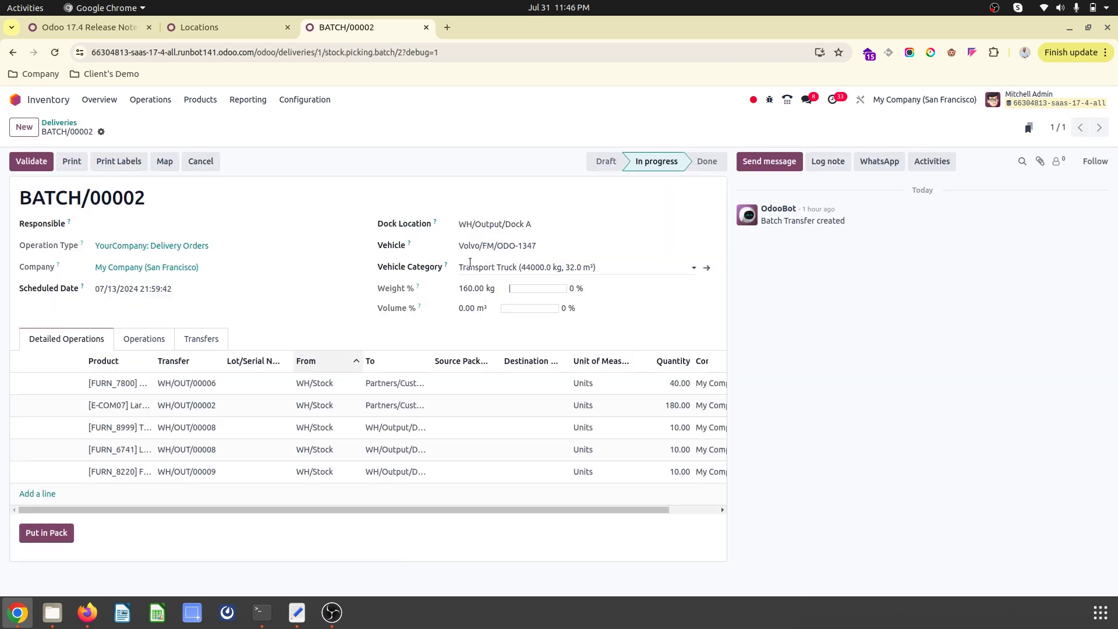
pyautogui.click(484, 245)
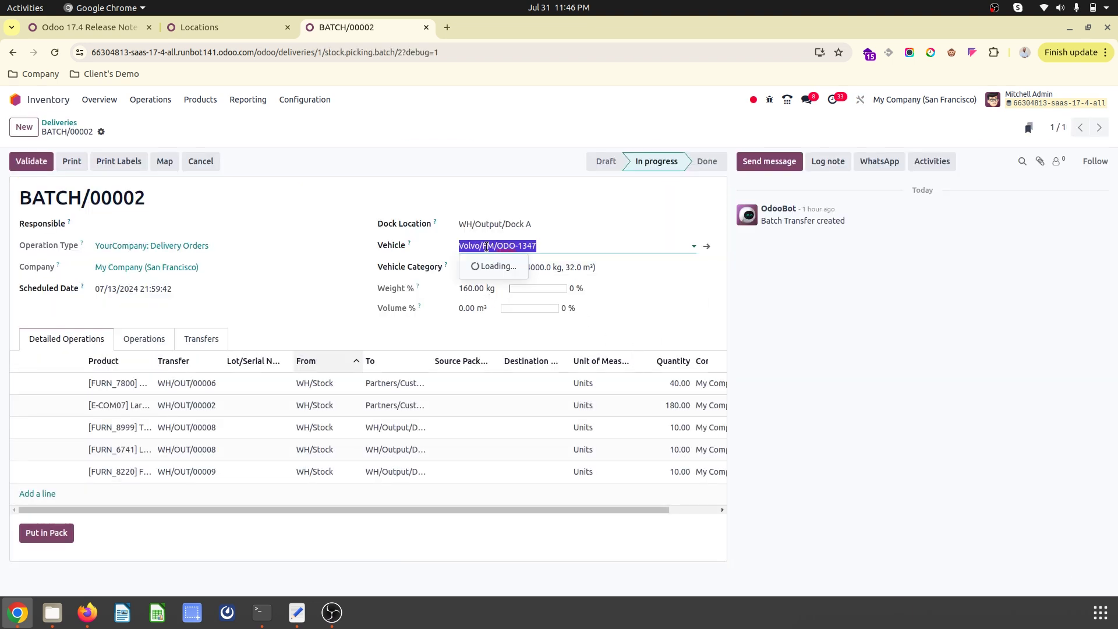
pyautogui.click(500, 246)
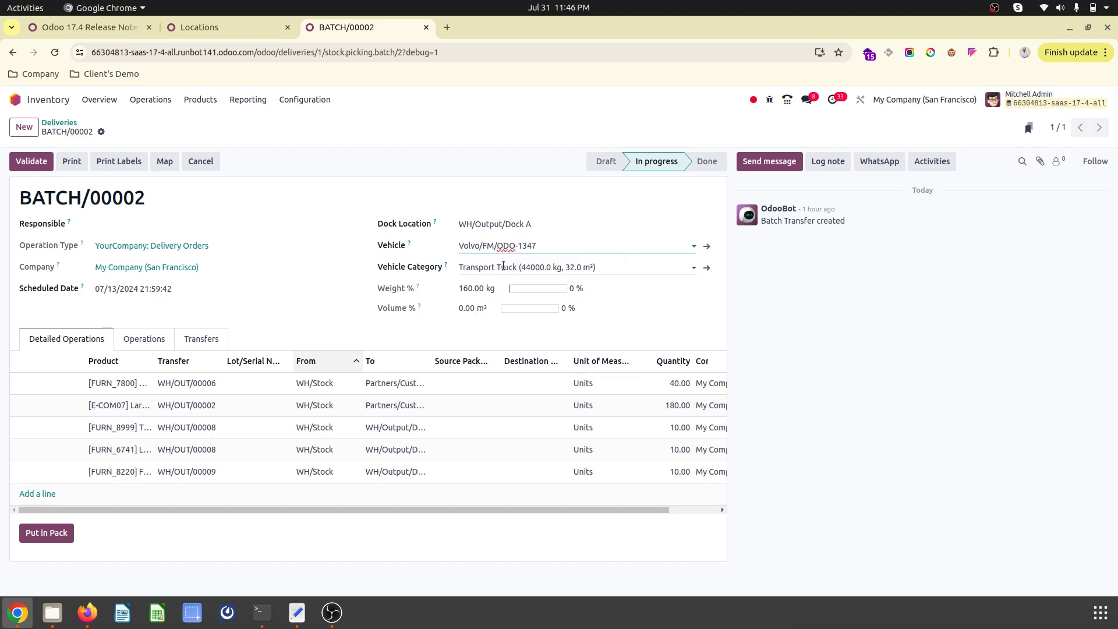
pyautogui.click(503, 267)
pyautogui.click(515, 267)
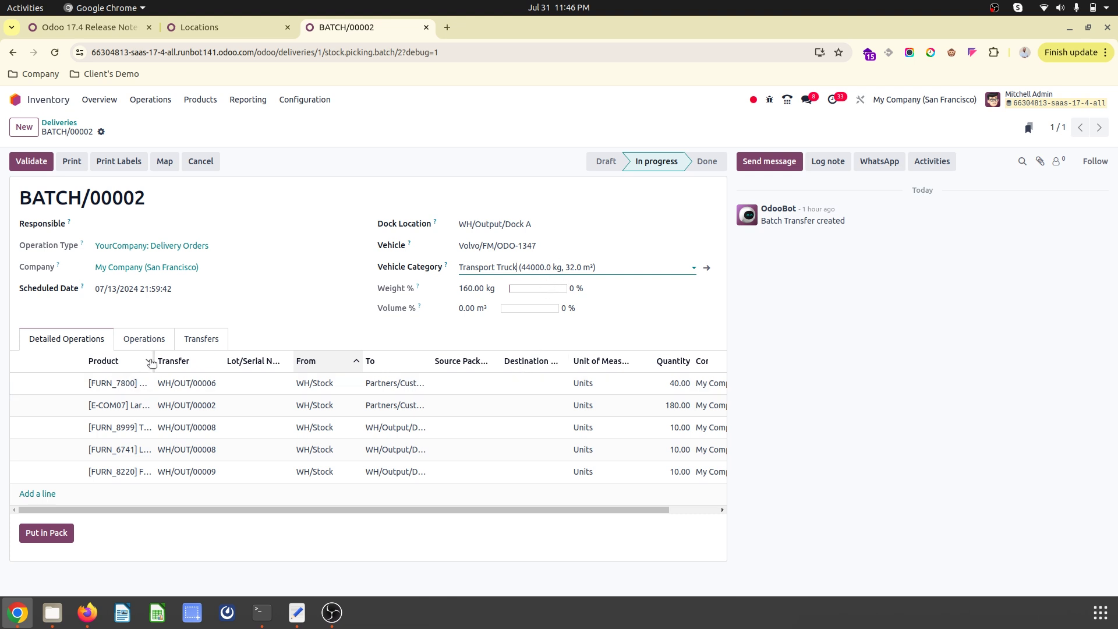
pyautogui.click(177, 384)
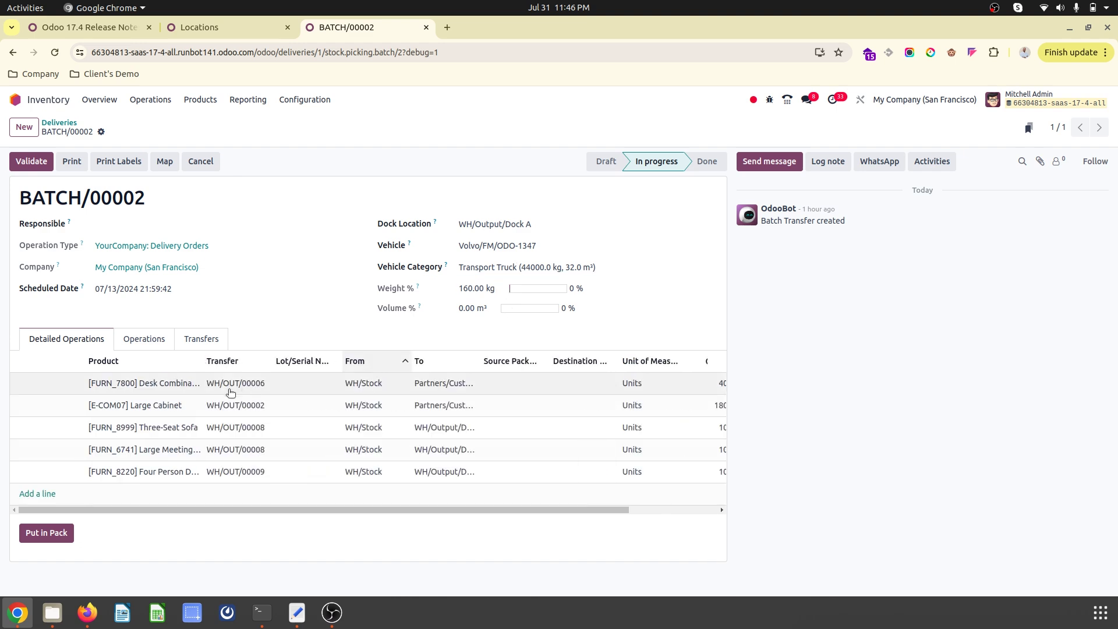
# - Give Desk Combination a 100 kg weight; BATCH/00002 now shows 4,159.60 kg (9%)
pyautogui.click(143, 383)
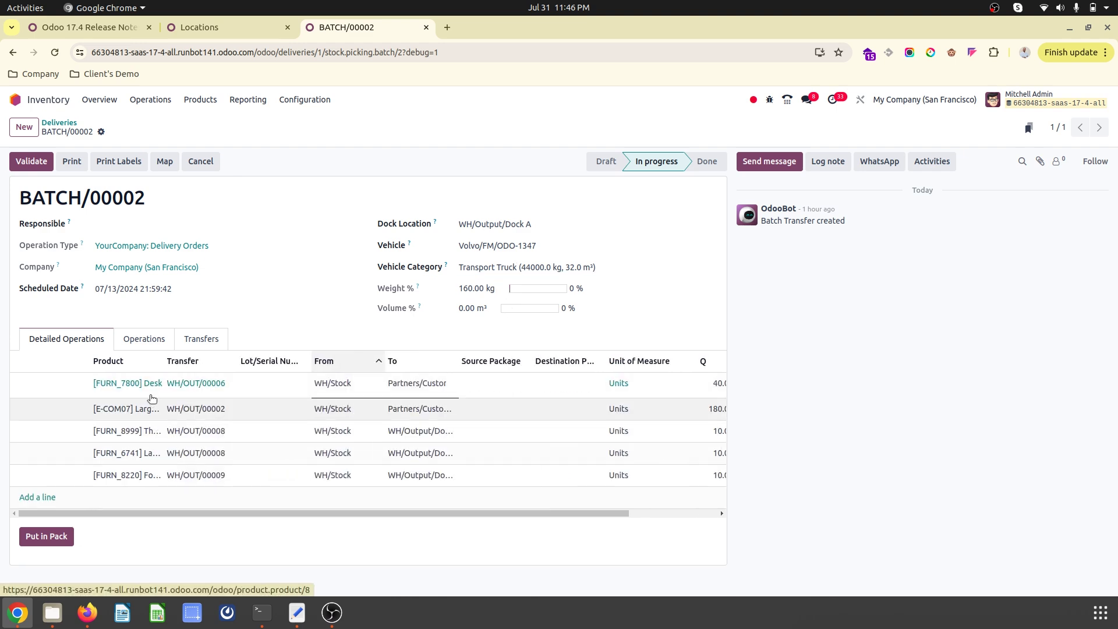
pyautogui.click(296, 262)
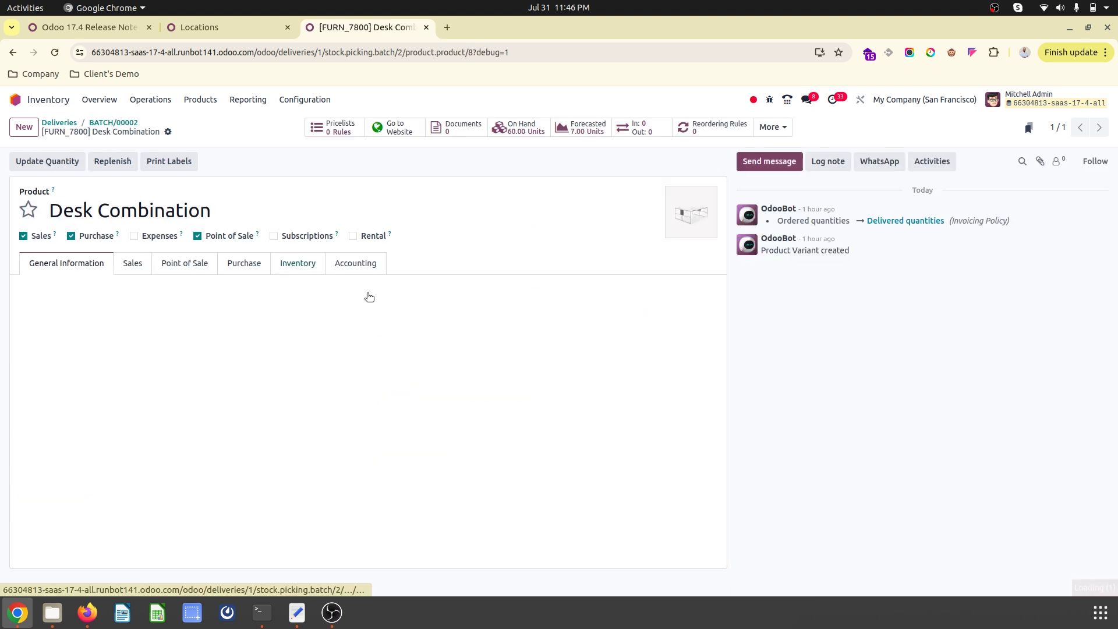
pyautogui.click(496, 331)
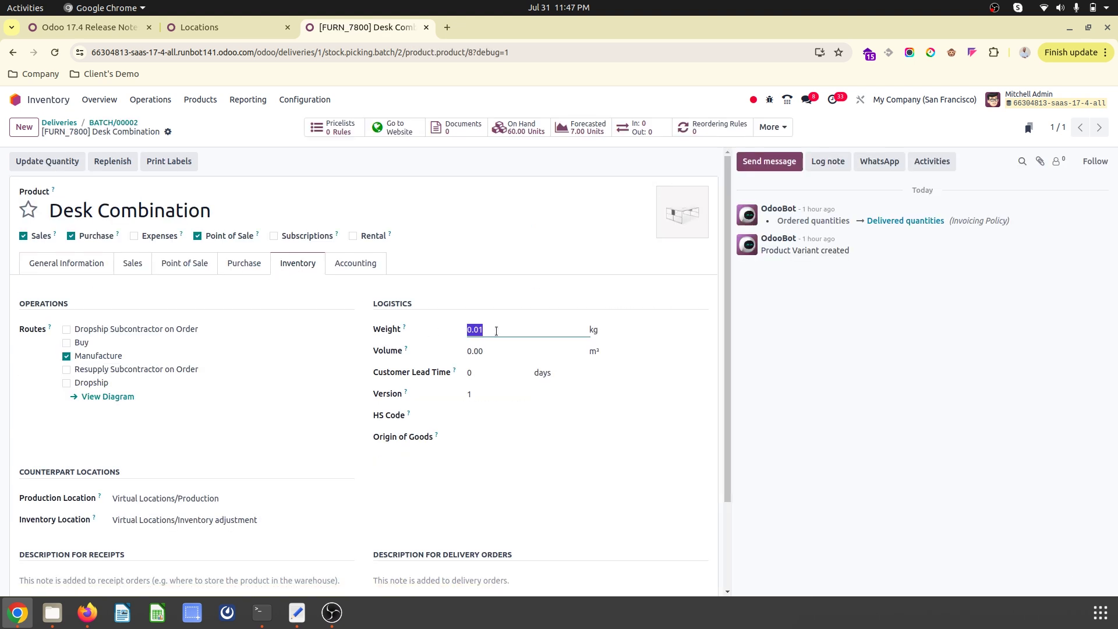
pyautogui.write('10')
pyautogui.click(187, 131)
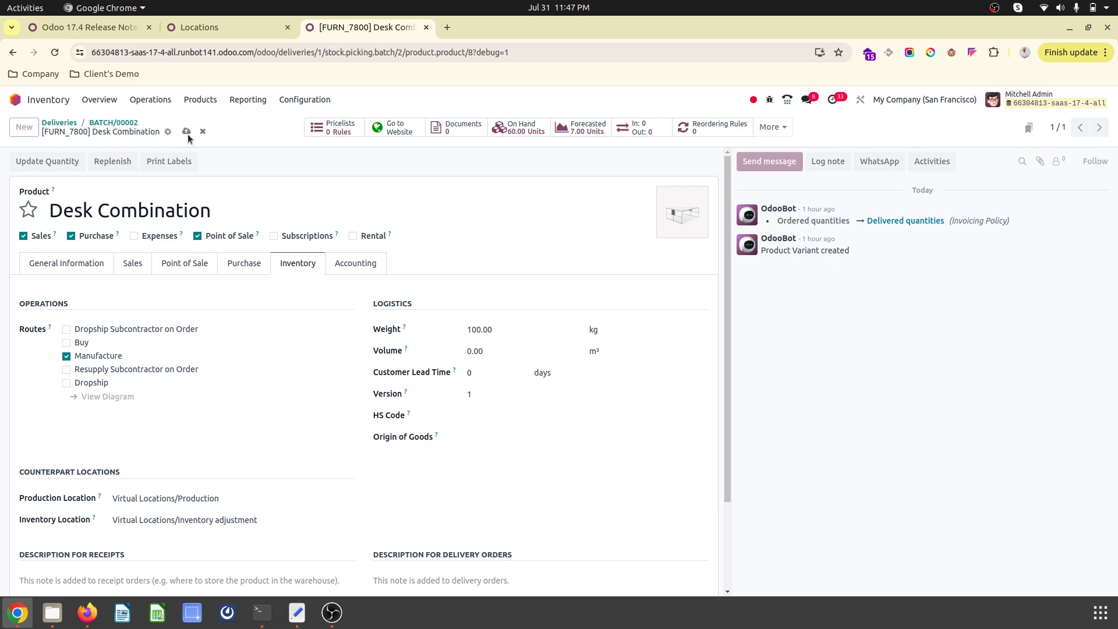
pyautogui.click(115, 122)
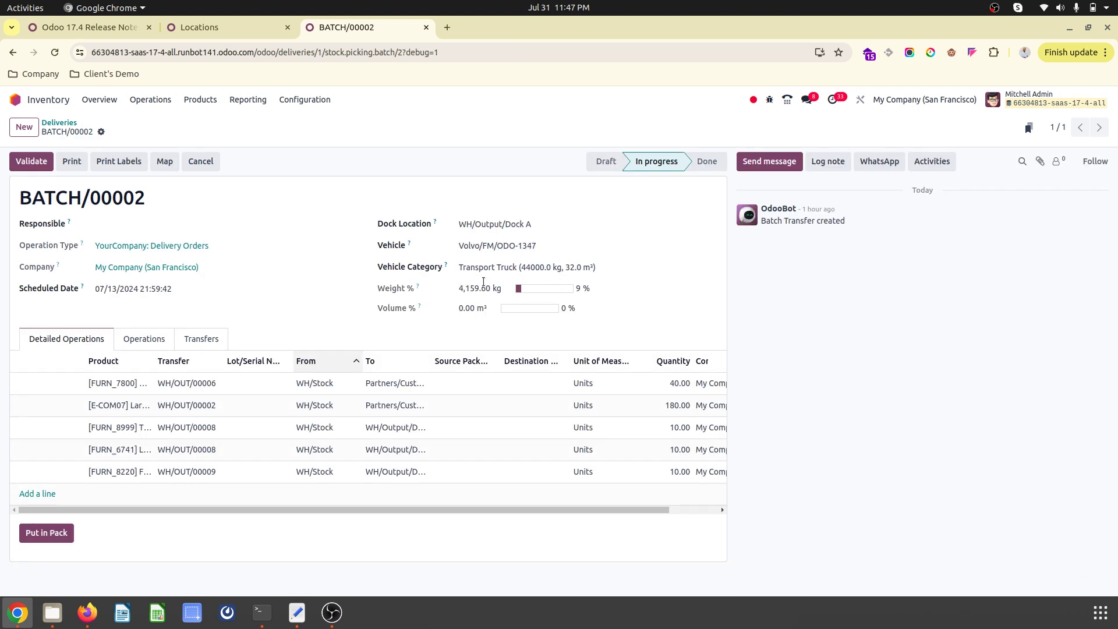
pyautogui.moveTo(460, 289); pyautogui.dragTo(482, 290)
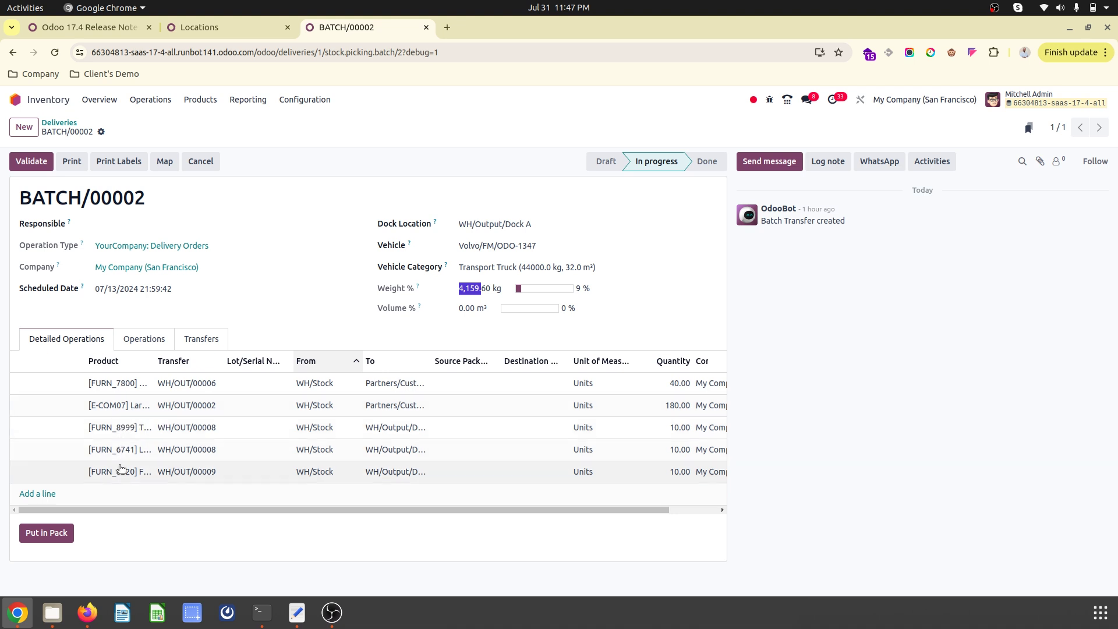
# - Give the Three-Seat Sofa a 100 m³ volume and return to BATCH/00002
pyautogui.click(125, 430)
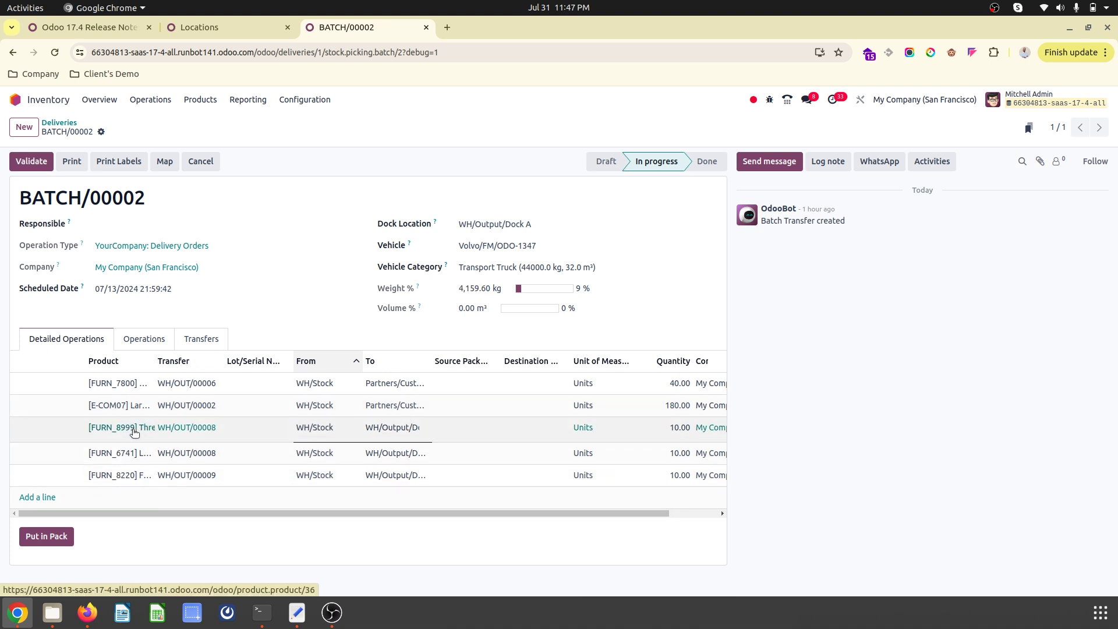
pyautogui.click(294, 265)
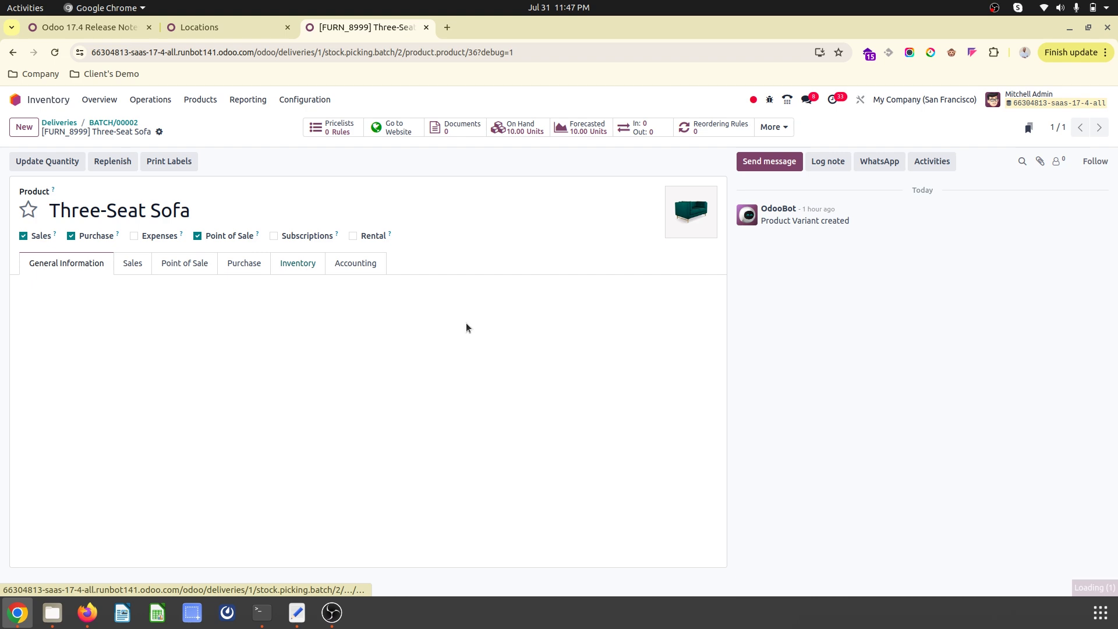
pyautogui.click(497, 350)
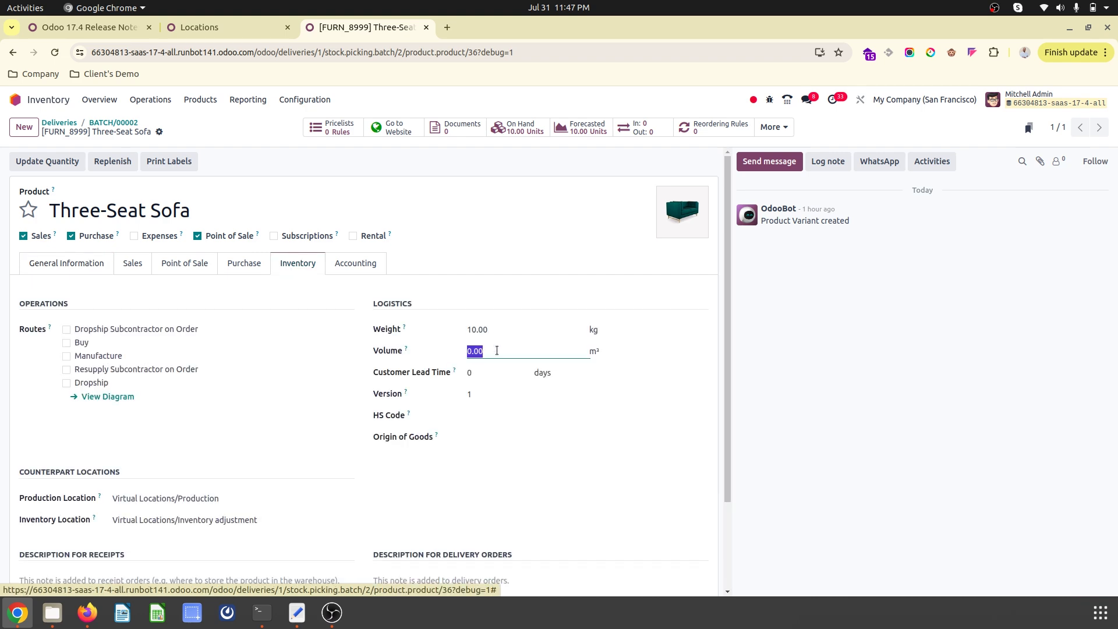
pyautogui.write('100')
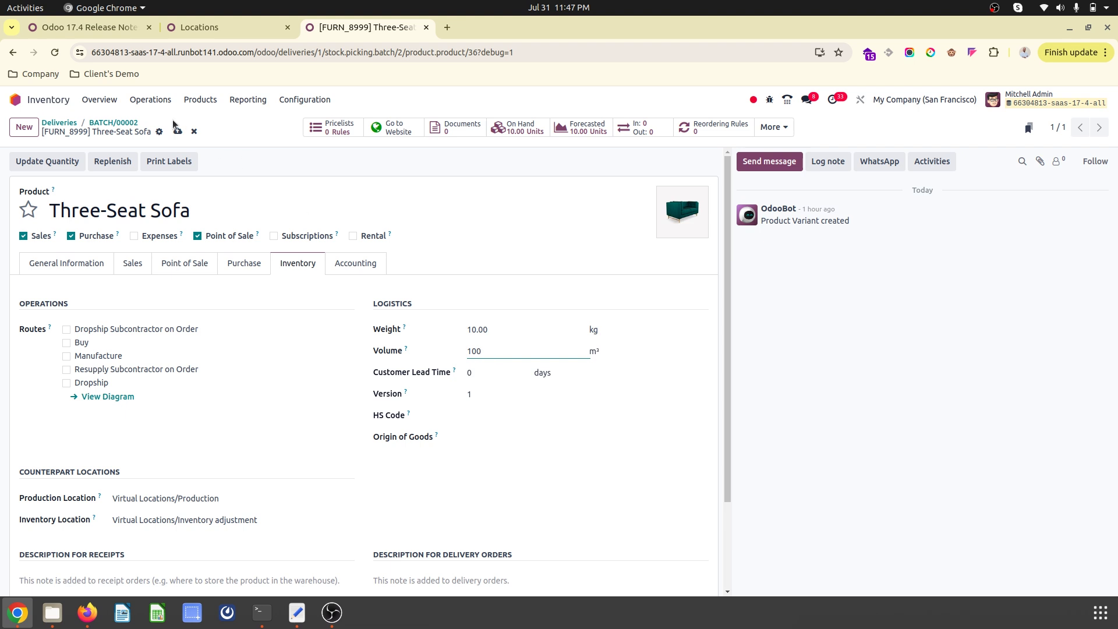
pyautogui.click(178, 131)
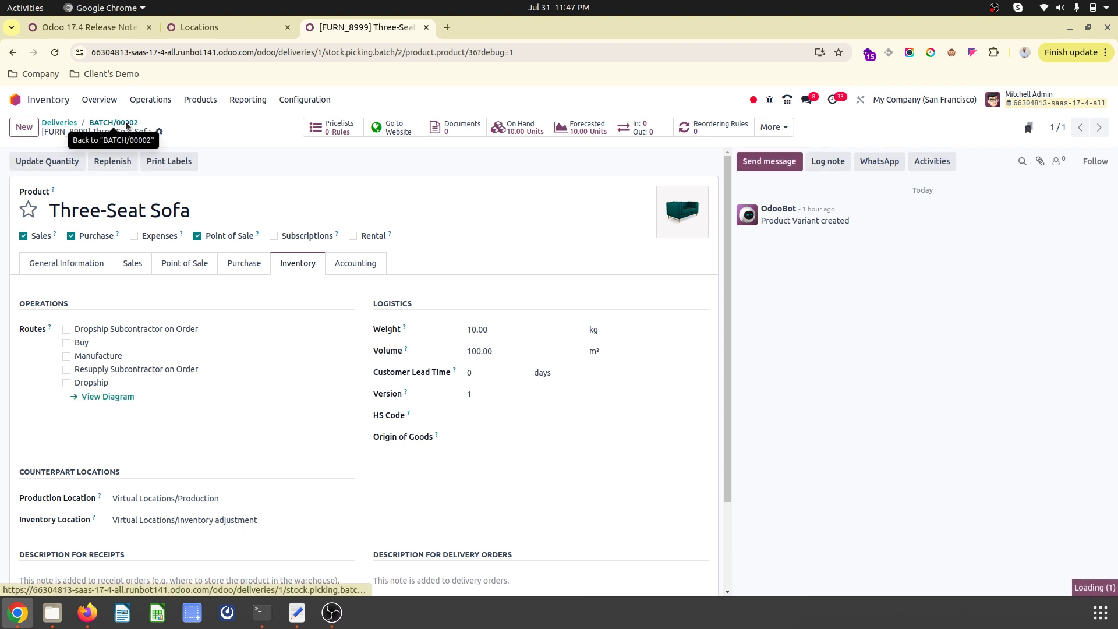
pyautogui.click(125, 122)
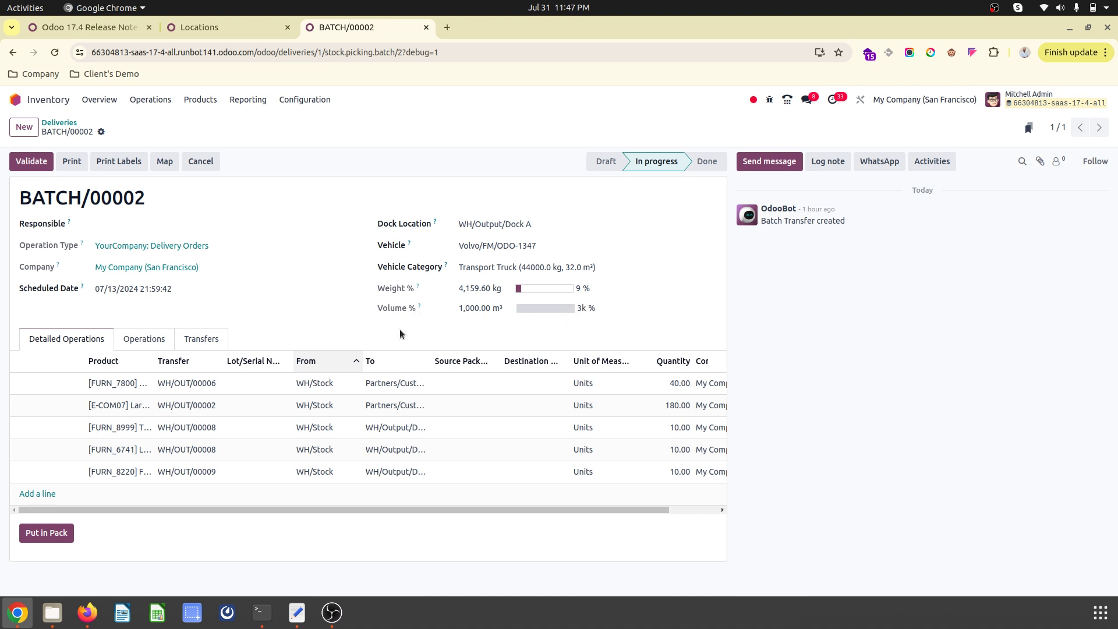
# - Change the Three-Seat Sofa's volume to 1 m³; BATCH/00002 volume drops to 10 m³ (31%)
pyautogui.click(134, 428)
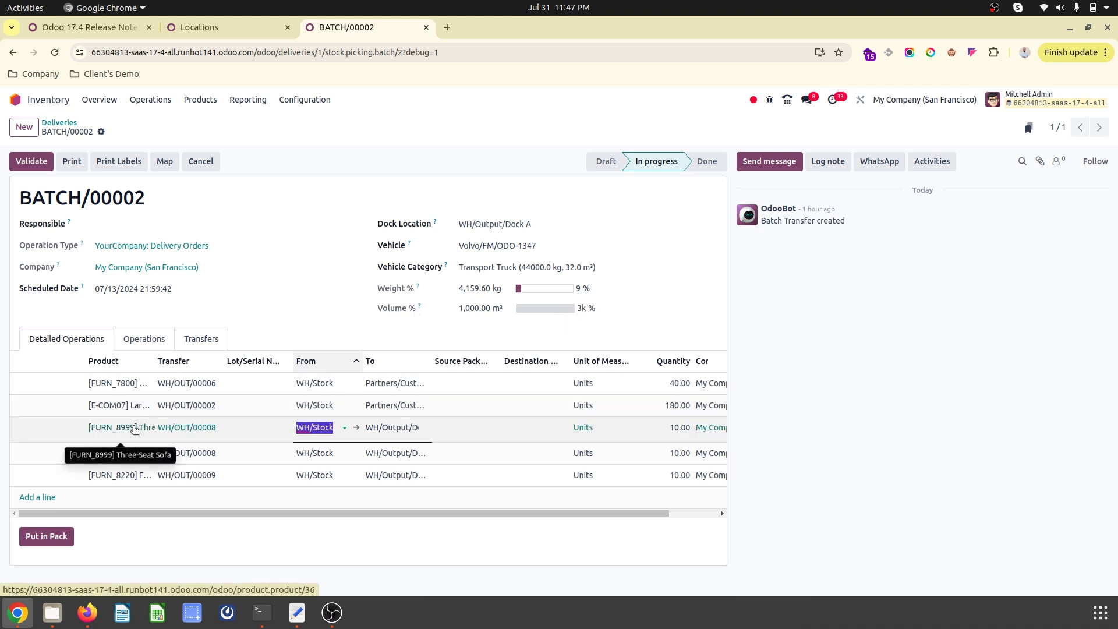
pyautogui.click(135, 428)
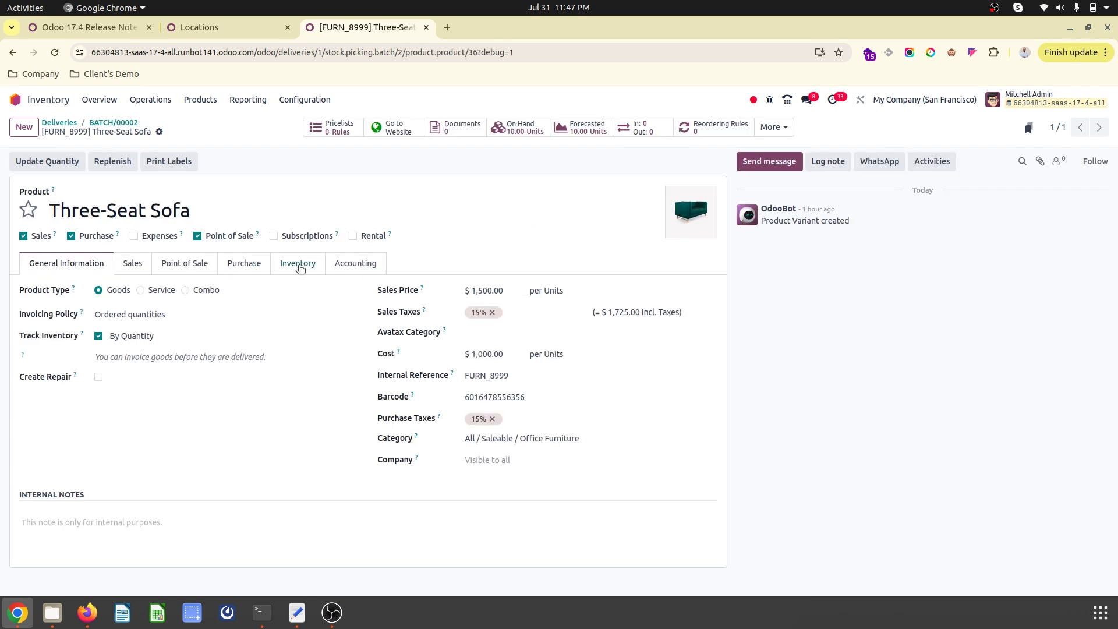
pyautogui.click(300, 268)
pyautogui.click(520, 353)
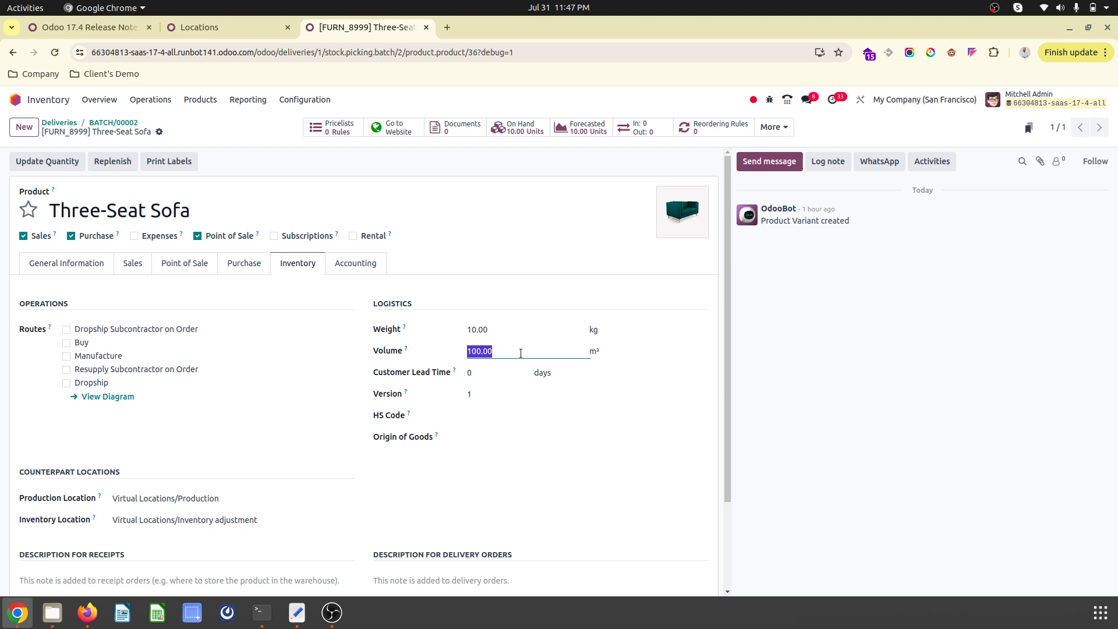
pyautogui.write('1')
pyautogui.click(175, 131)
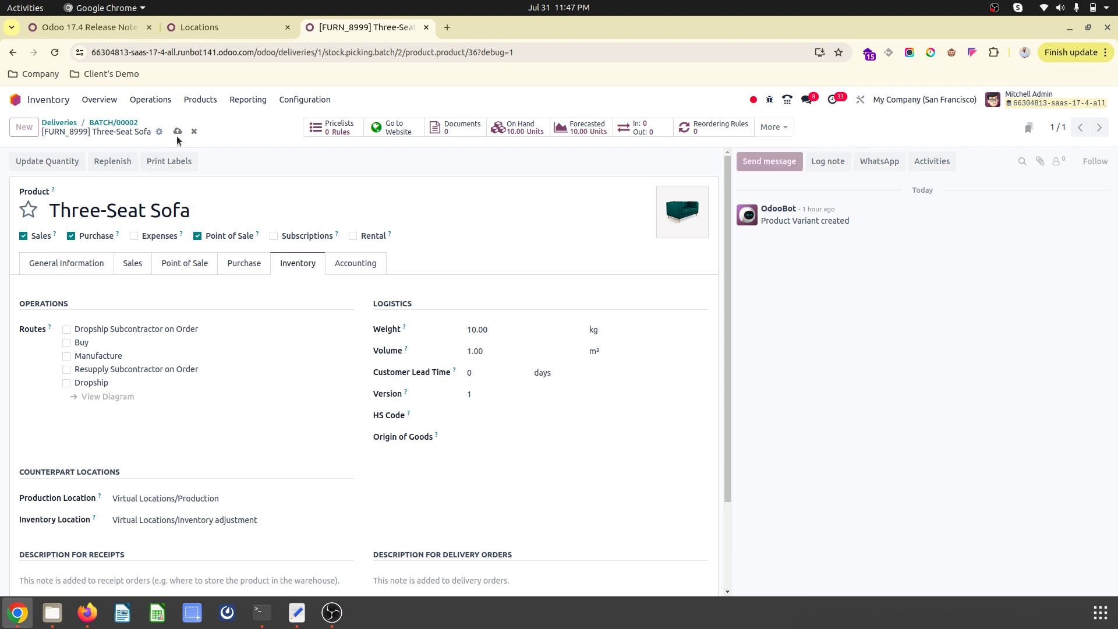
pyautogui.click(117, 123)
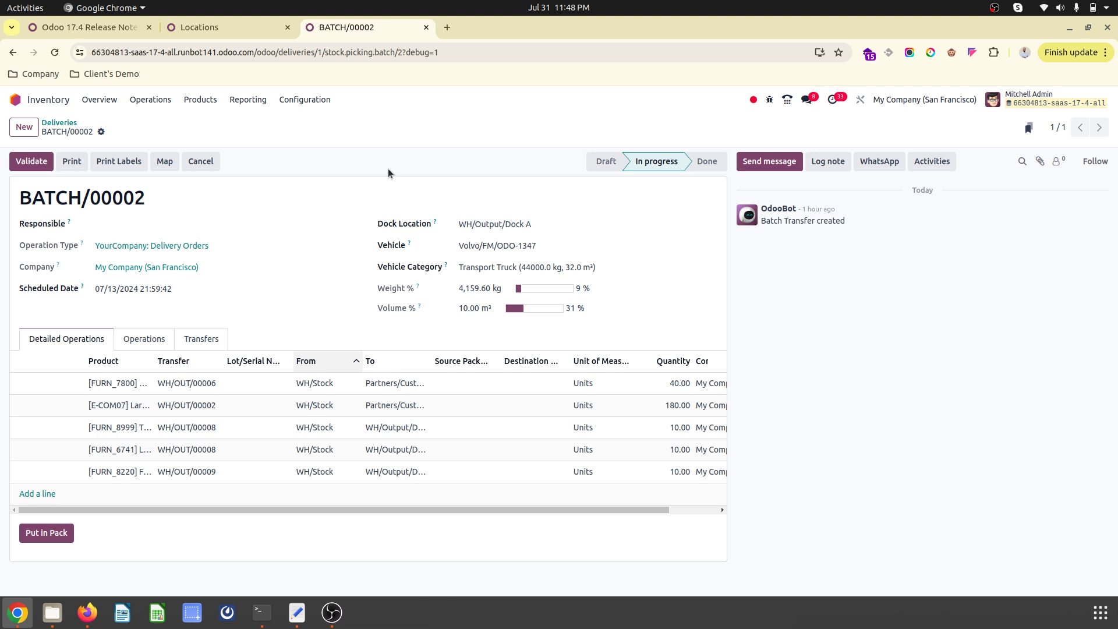
# - Look at the Batch Transfers list, then show the Locations list with Dock A and Dock B
pyautogui.click(59, 122)
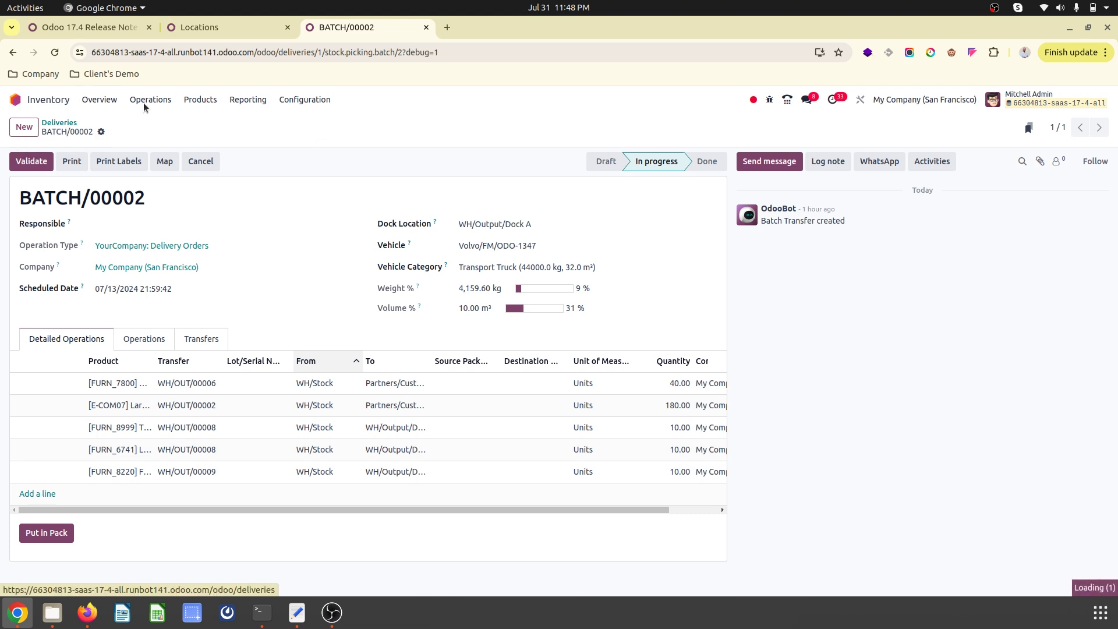
pyautogui.click(149, 101)
pyautogui.click(185, 207)
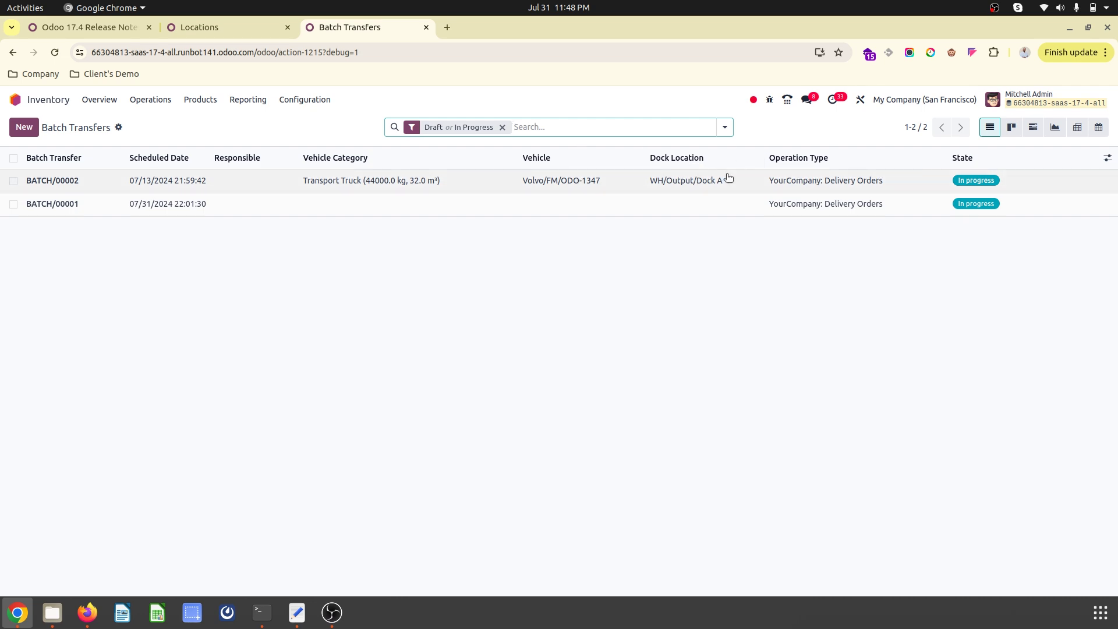
pyautogui.click(316, 103)
pyautogui.click(322, 196)
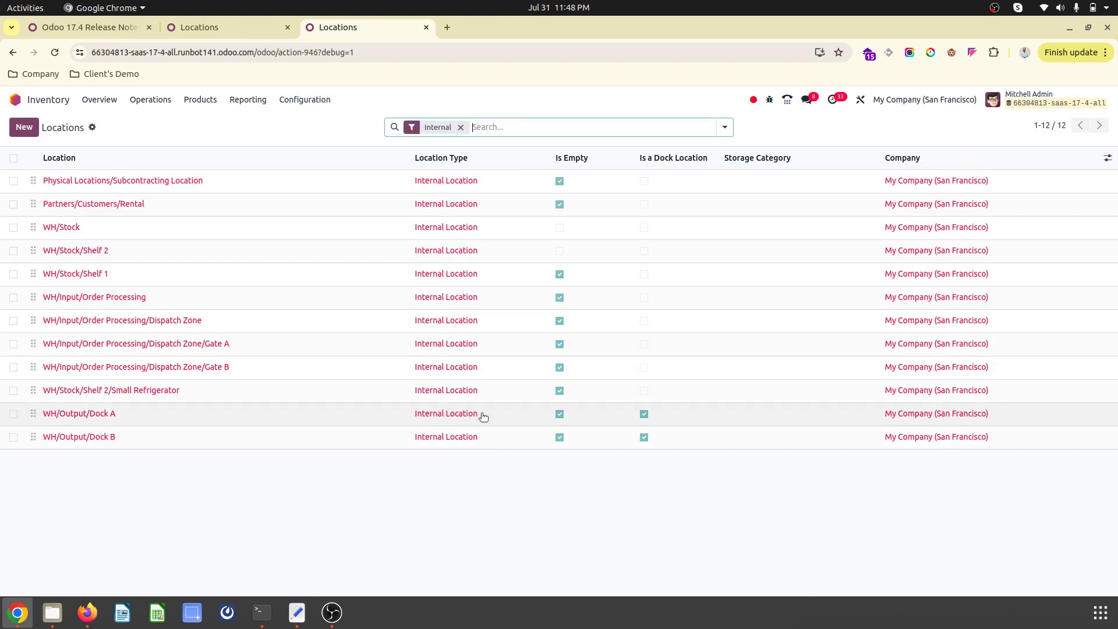
# - Review the WH/Output/Dock A location's dock flag and return to Locations
pyautogui.click(239, 419)
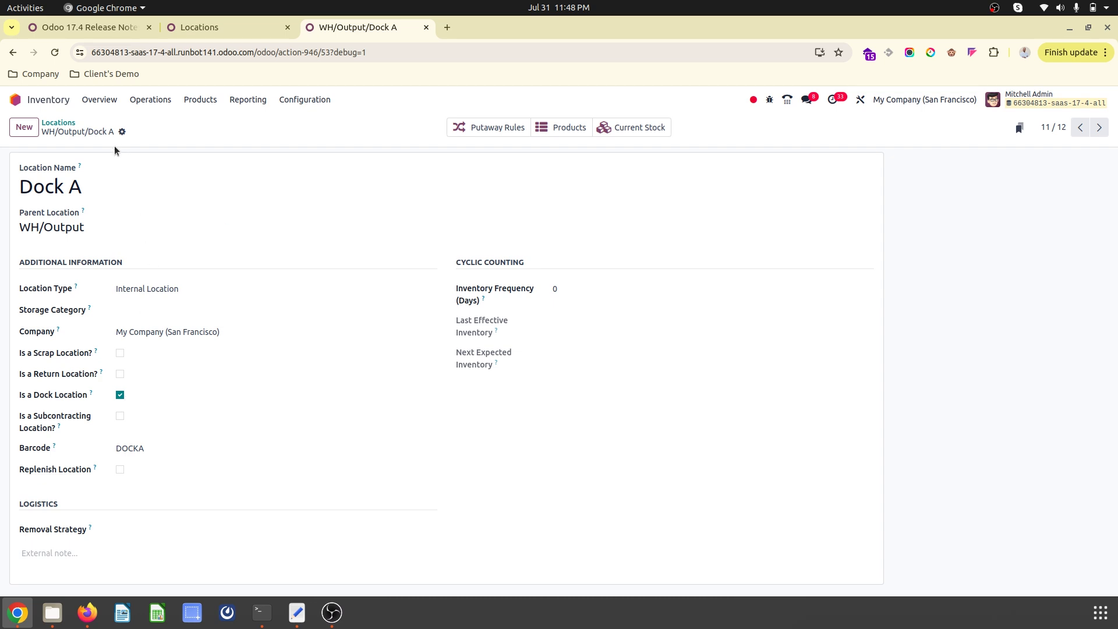
pyautogui.click(61, 124)
pyautogui.click(16, 100)
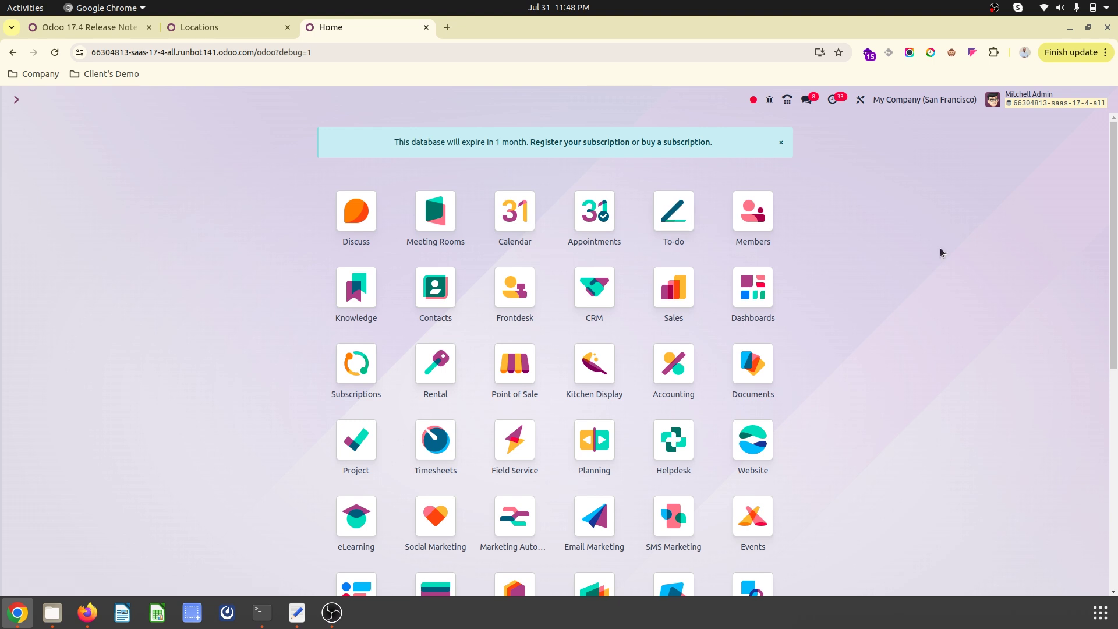
pyautogui.click(997, 8)
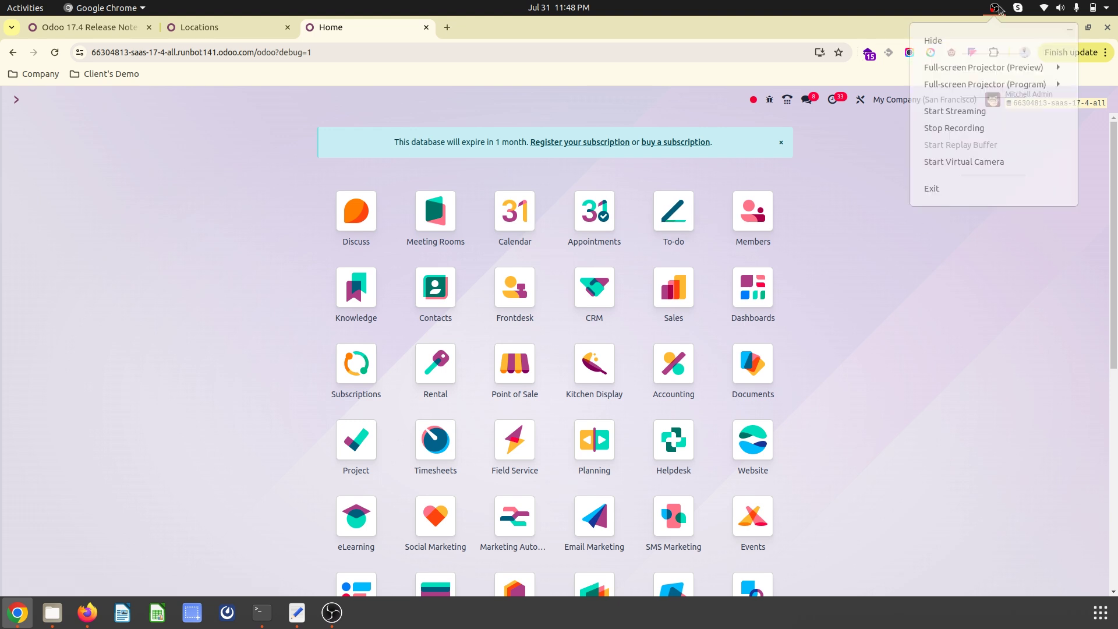